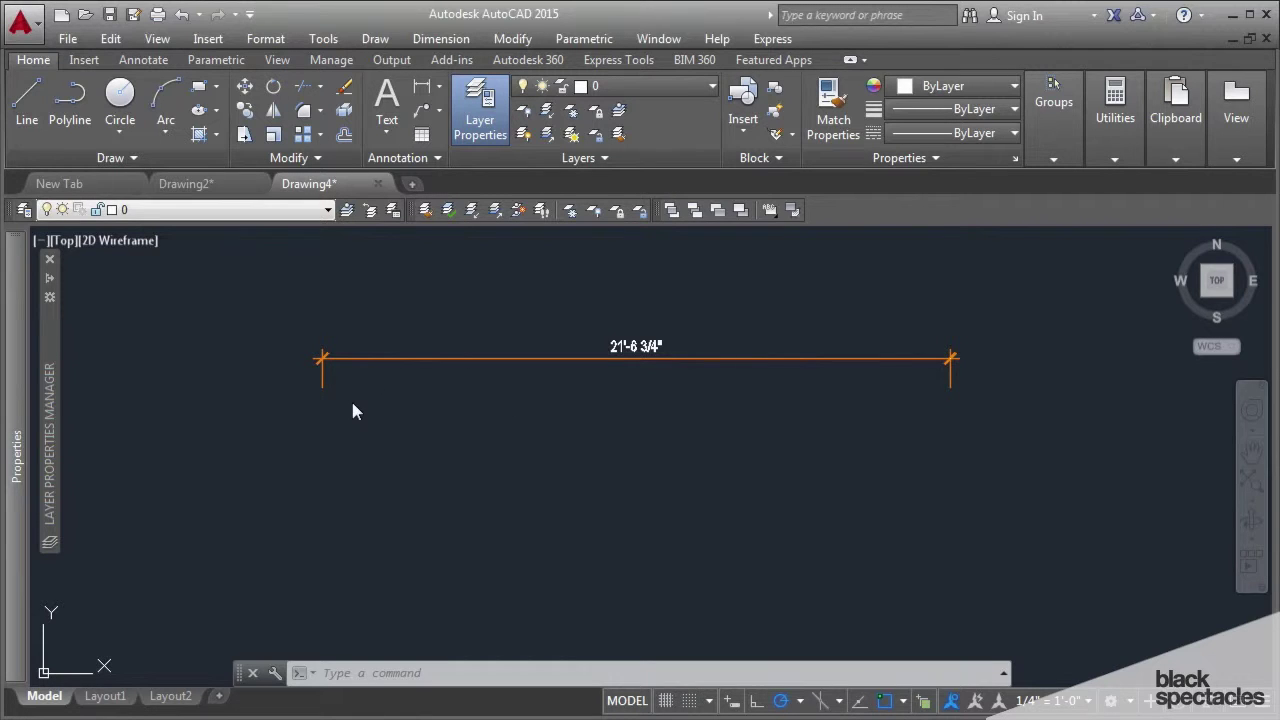
- Zoom out to the whole dimension and open the Dimension Style Manager with D
middle_click(480, 486)
middle_click(480, 486)
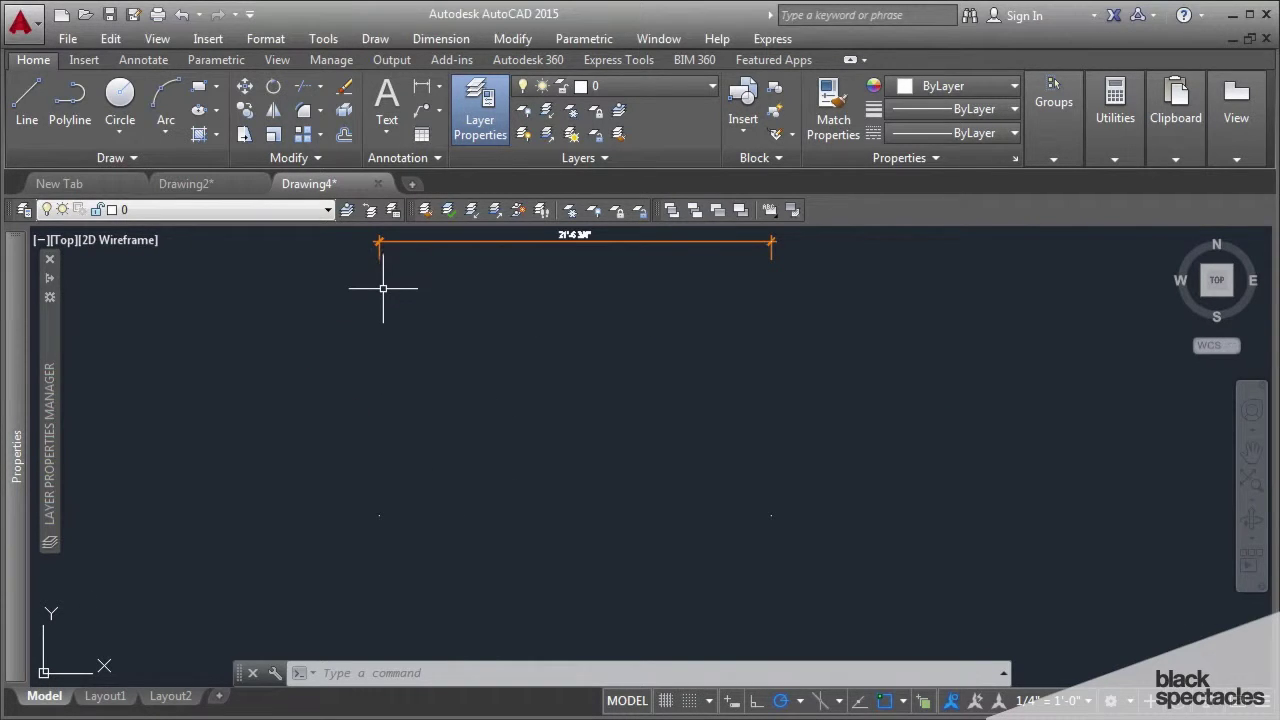
type("d")
key("Return")
- Turn off fixed-length extension lines in the Standard style and inspect the dimension
left_click(837, 323)
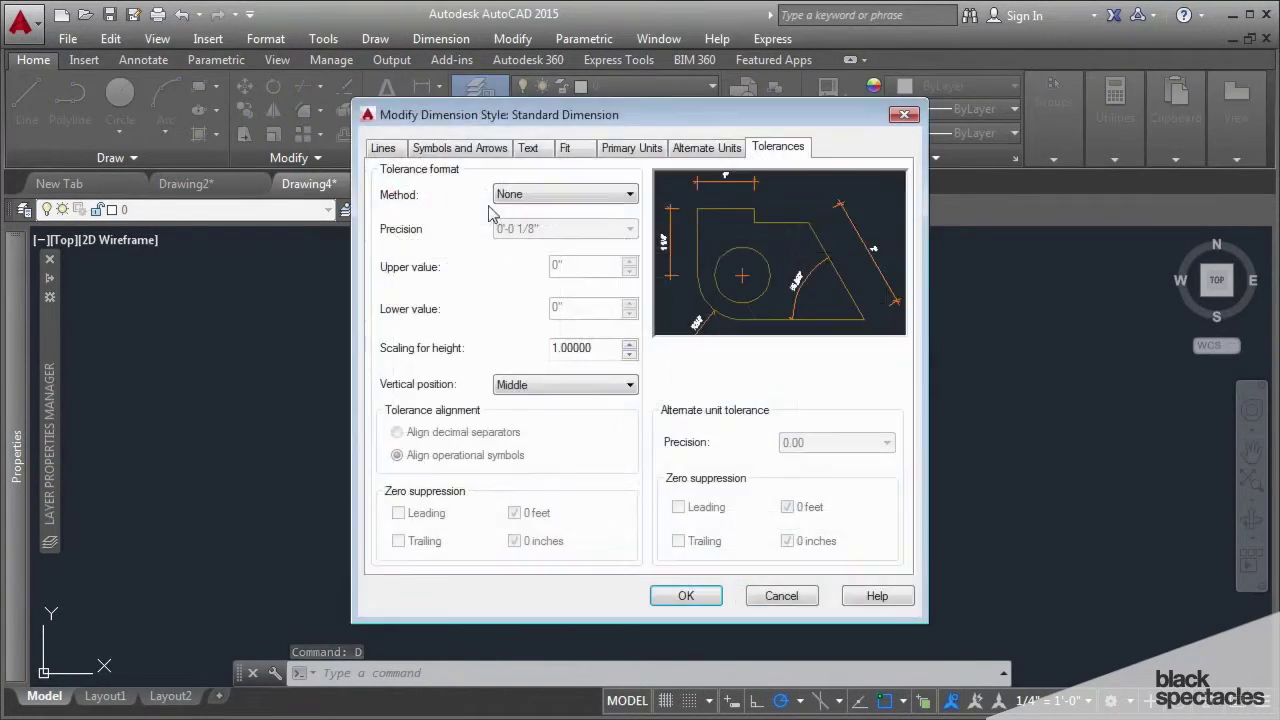
left_click(383, 148)
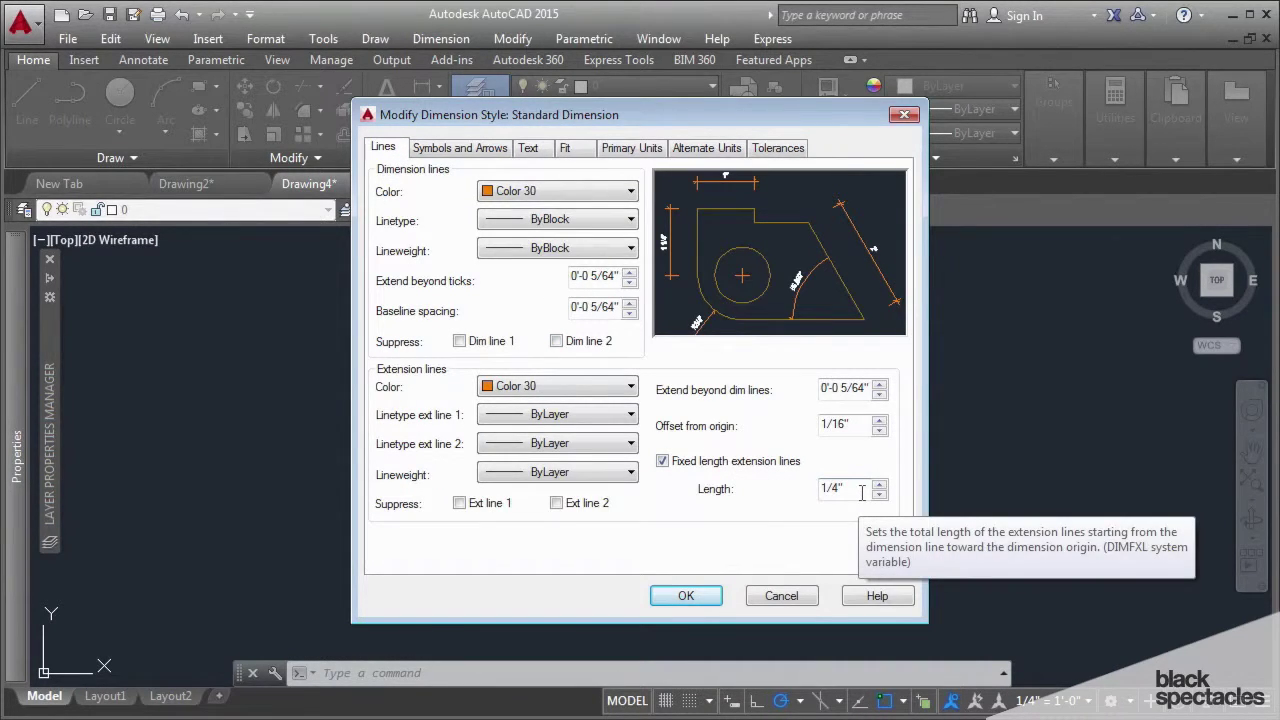
left_click(663, 462)
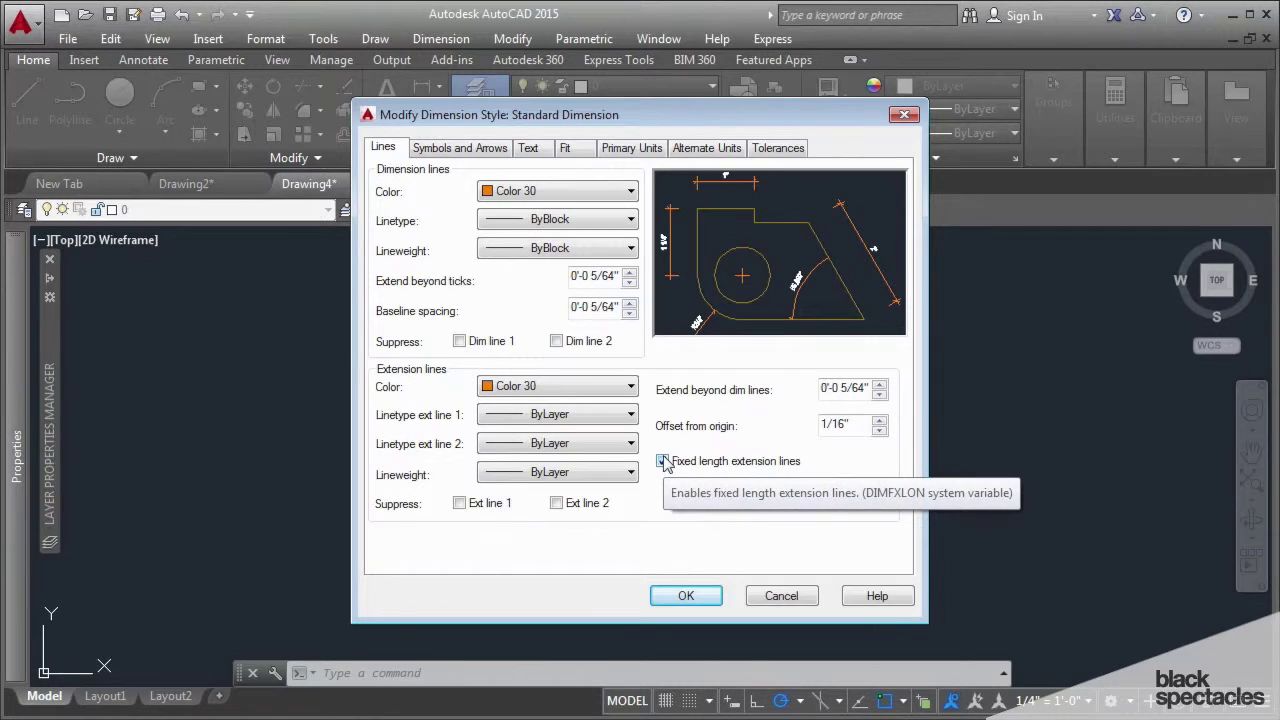
left_click(663, 462)
left_click(664, 462)
left_click(686, 595)
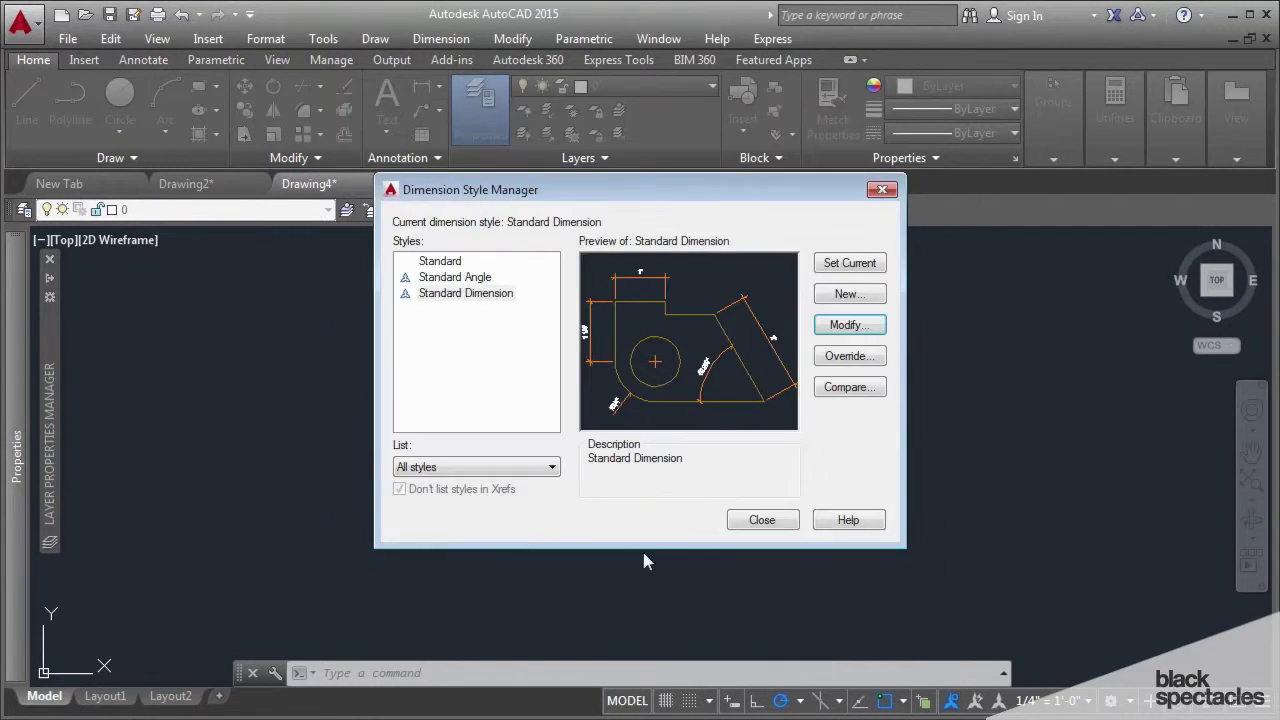
left_click(763, 521)
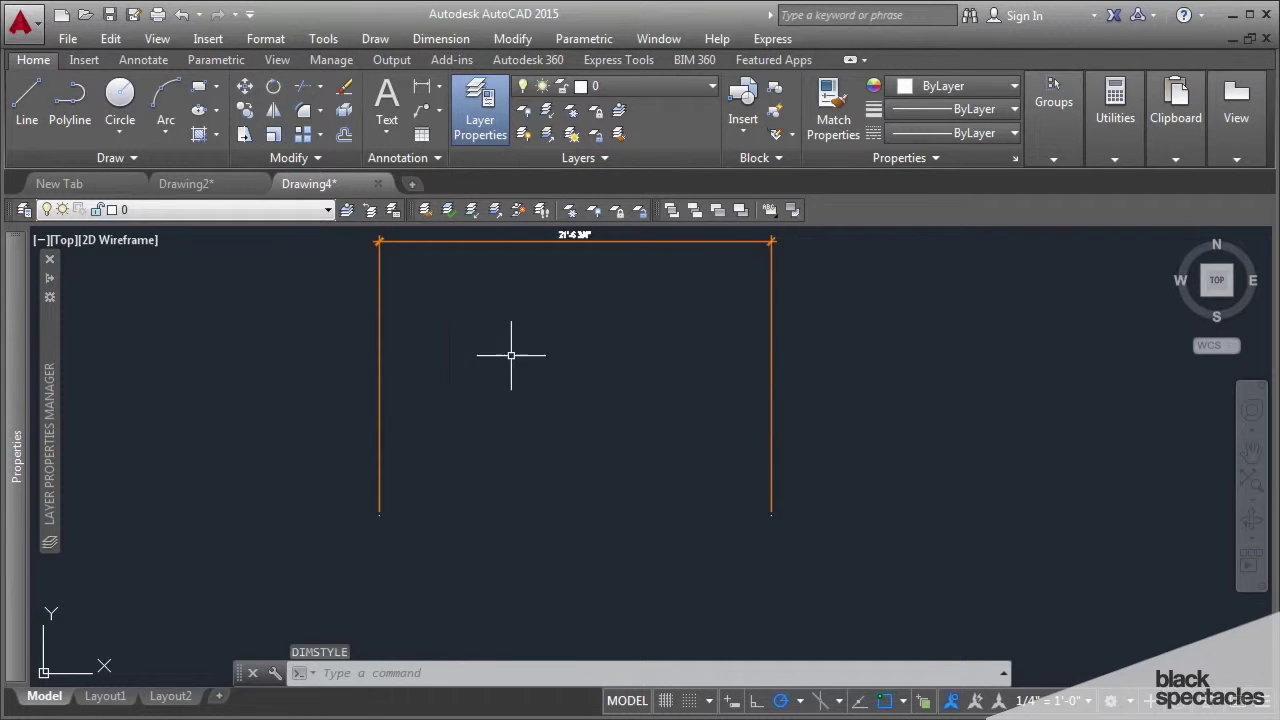
scroll(380, 523, "up", 5)
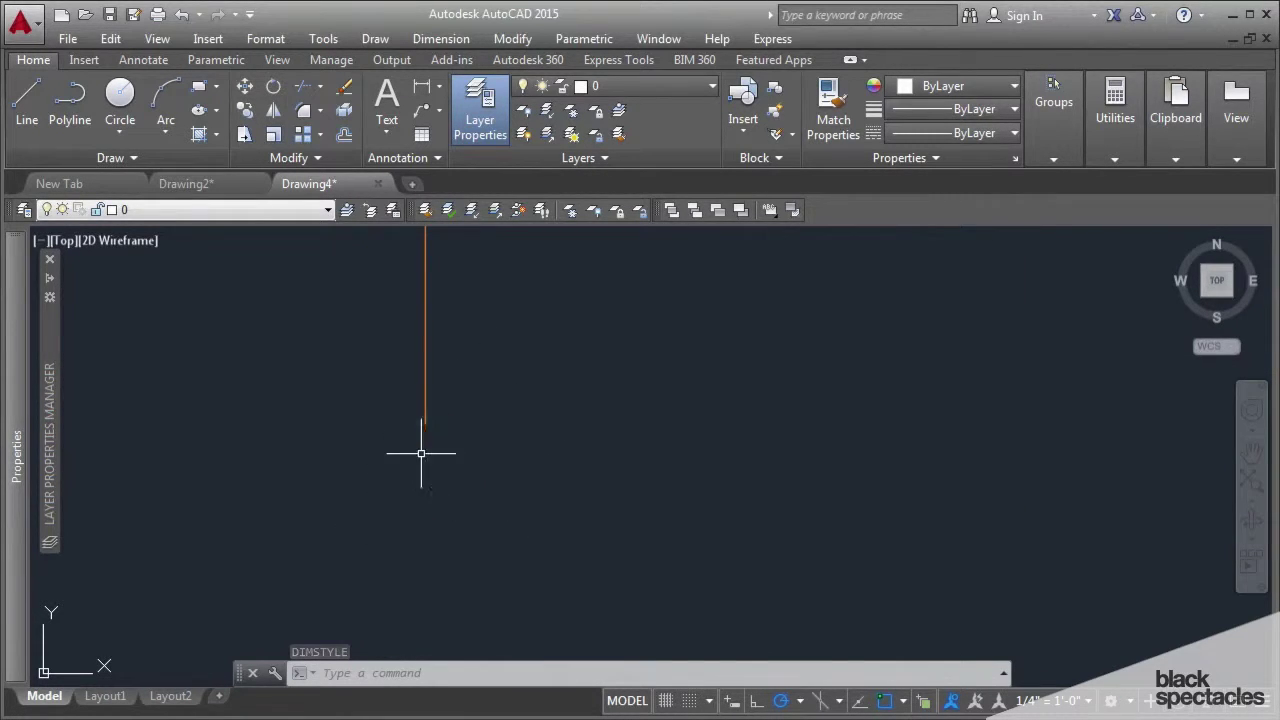
scroll(421, 453, "down", 2)
scroll(500, 500, "down", 4)
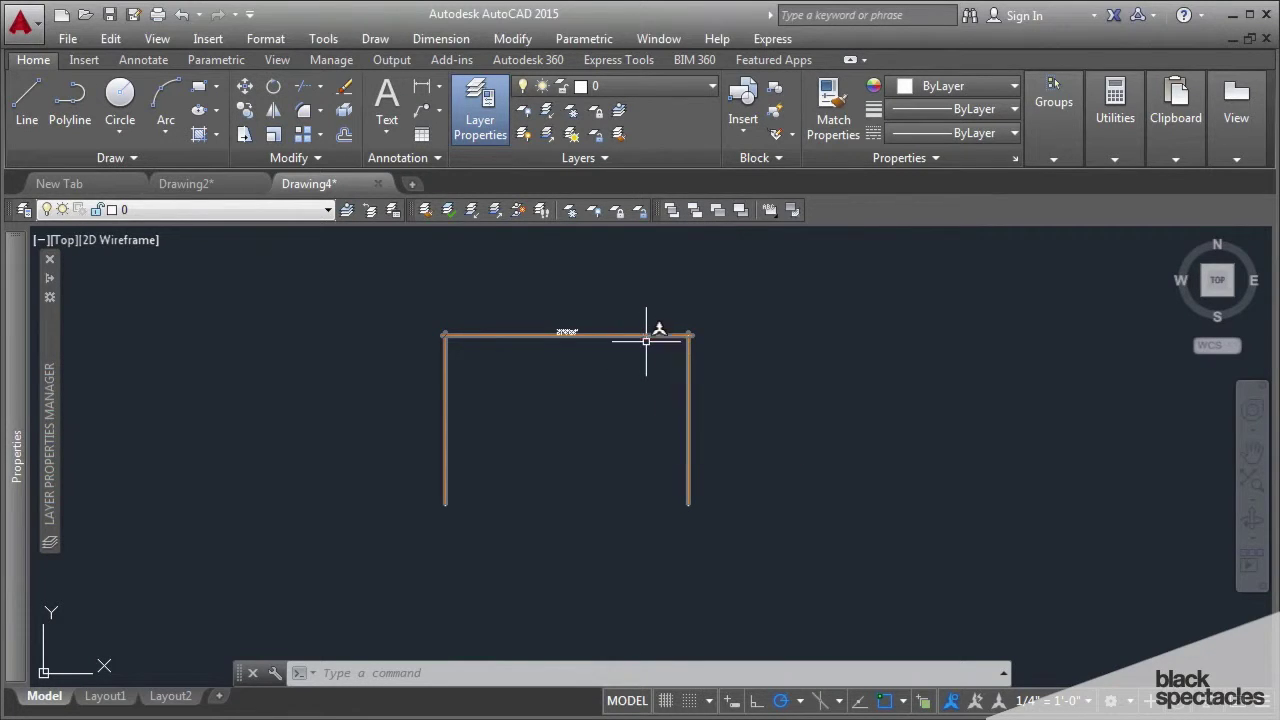
middle_click_drag(500, 360, 503, 391)
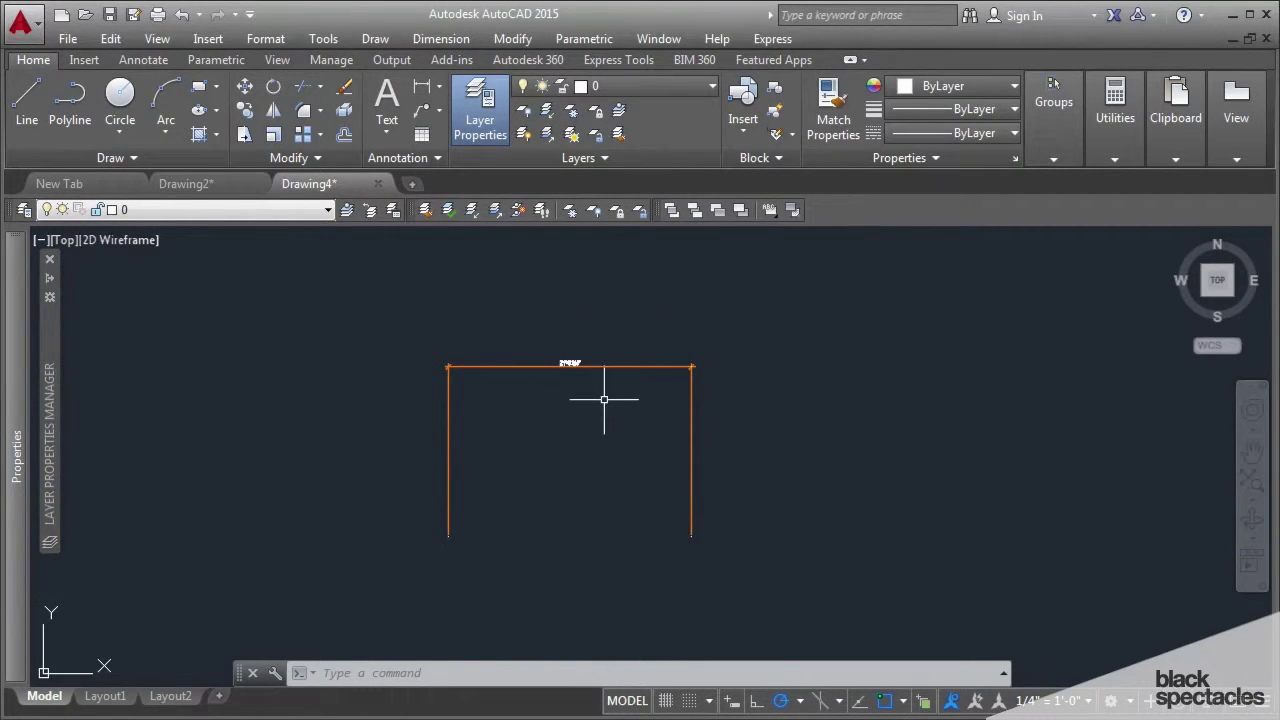
middle_click_drag(603, 396, 557, 398)
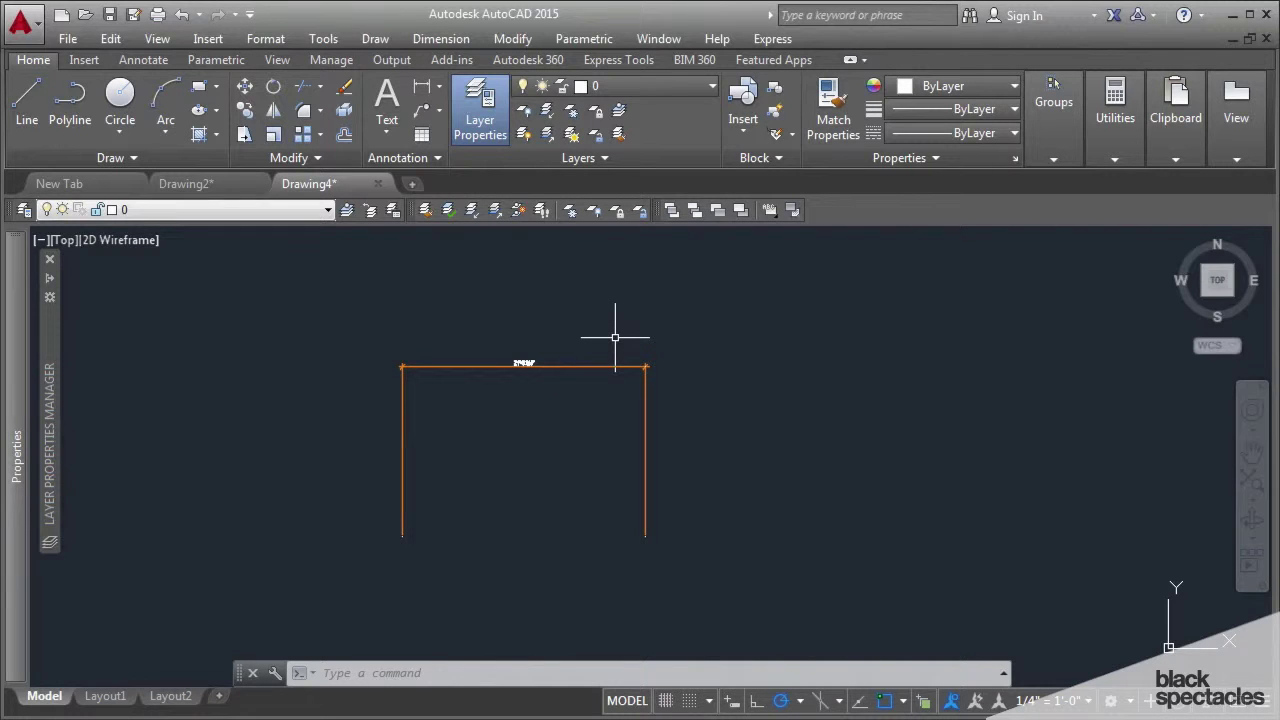
- Re-enable fixed-length extension lines in the Standard dimension style
type("D")
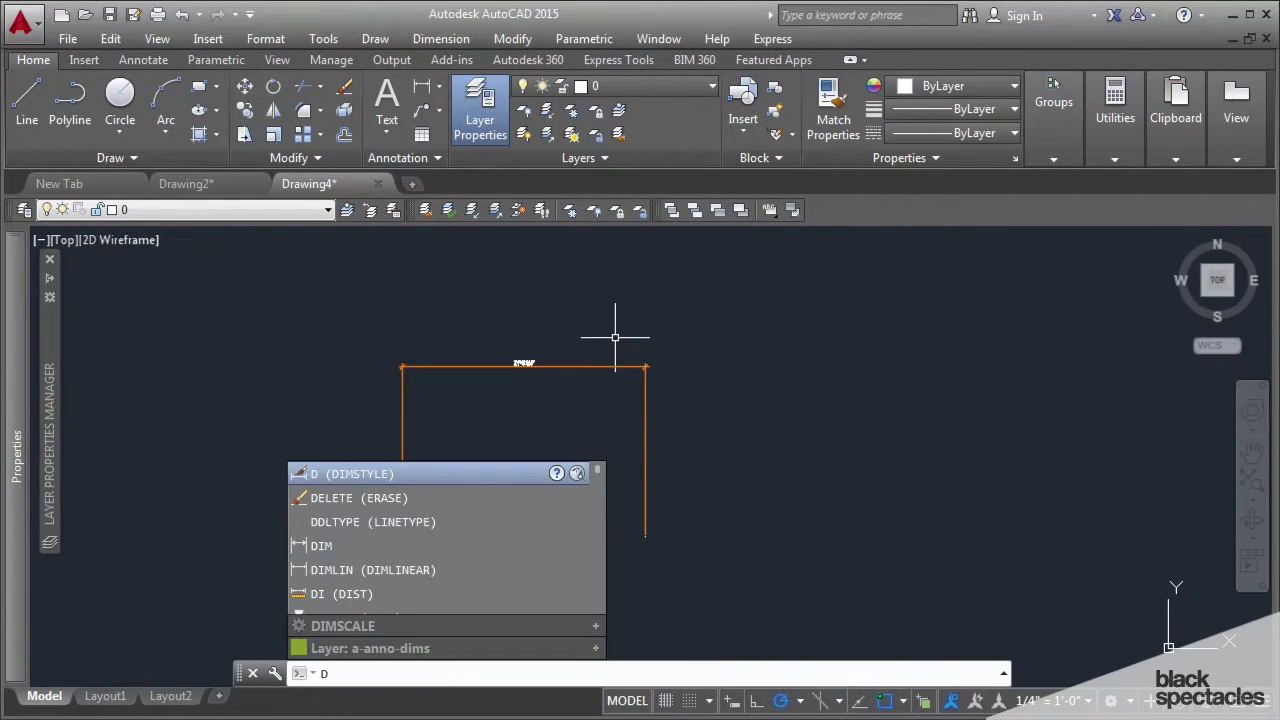
key("Return")
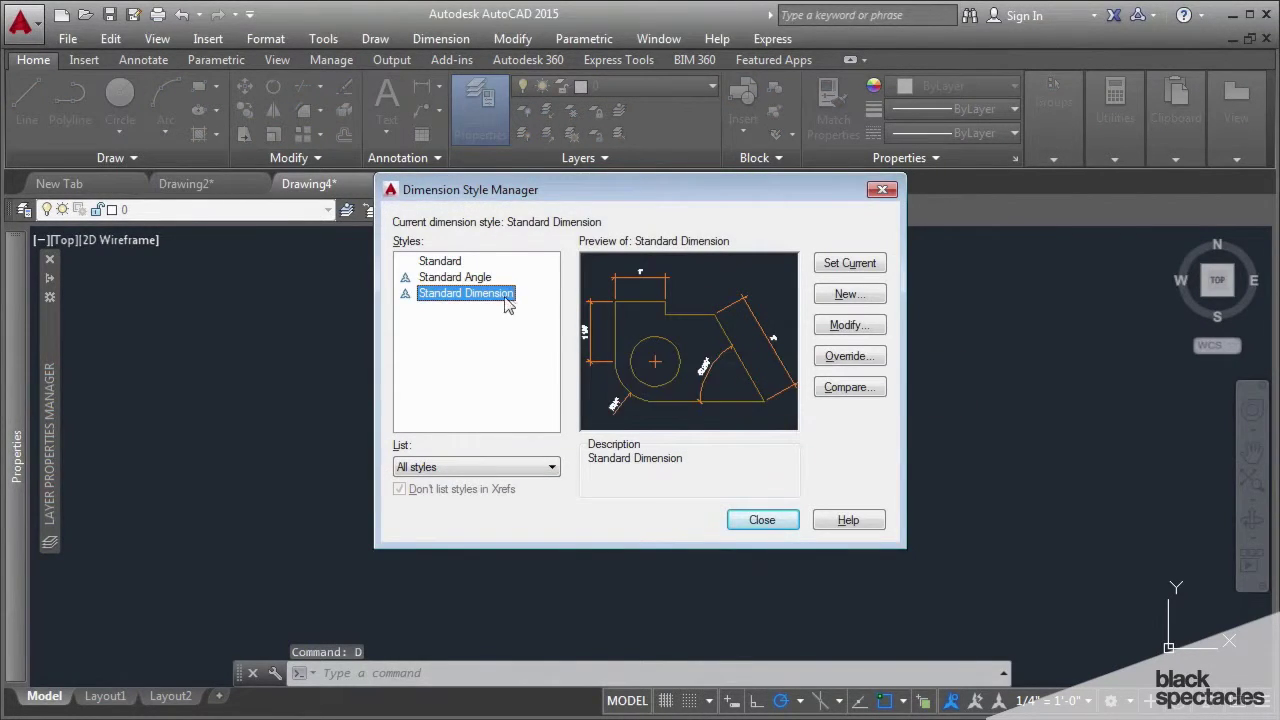
left_click(849, 325)
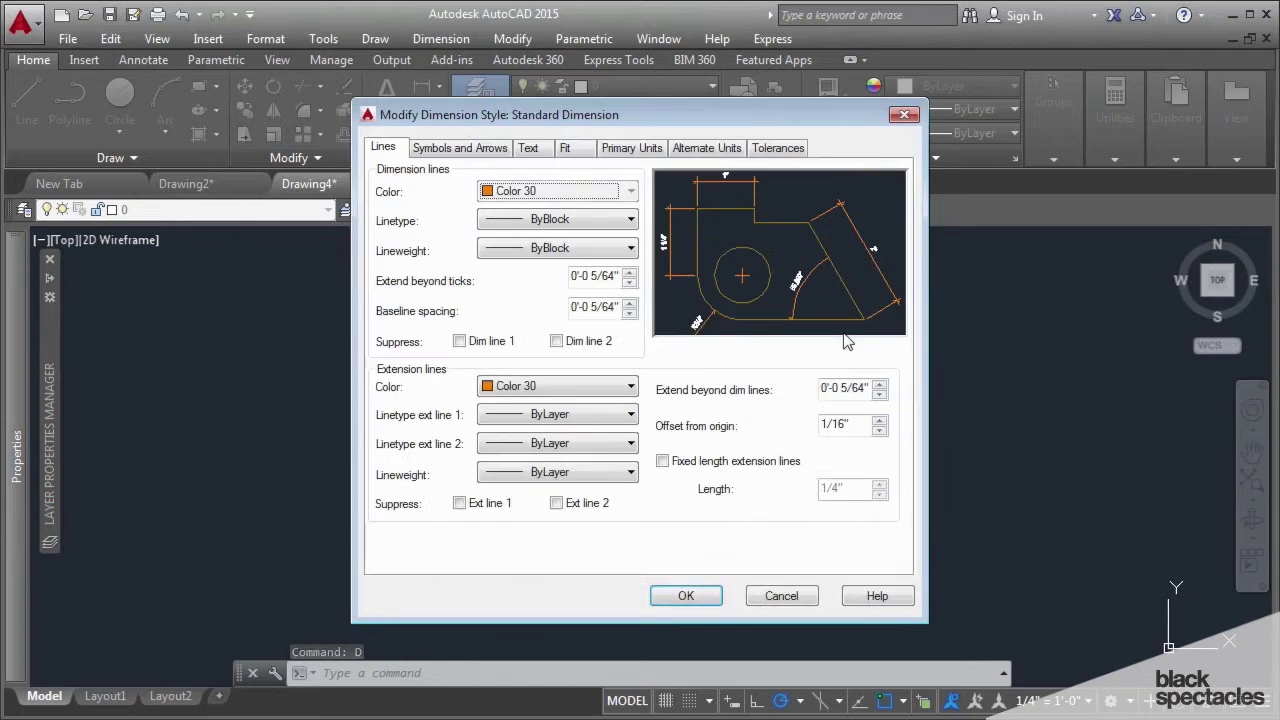
left_click(663, 462)
left_click(686, 596)
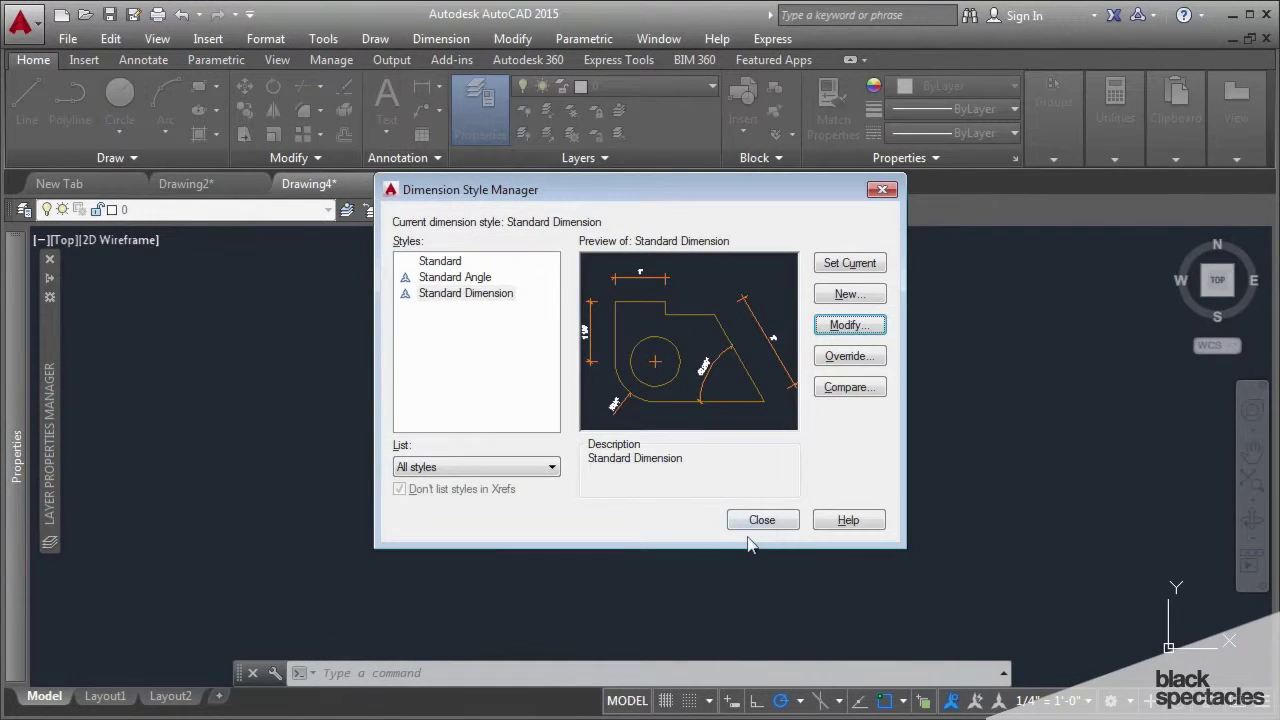
left_click(776, 523)
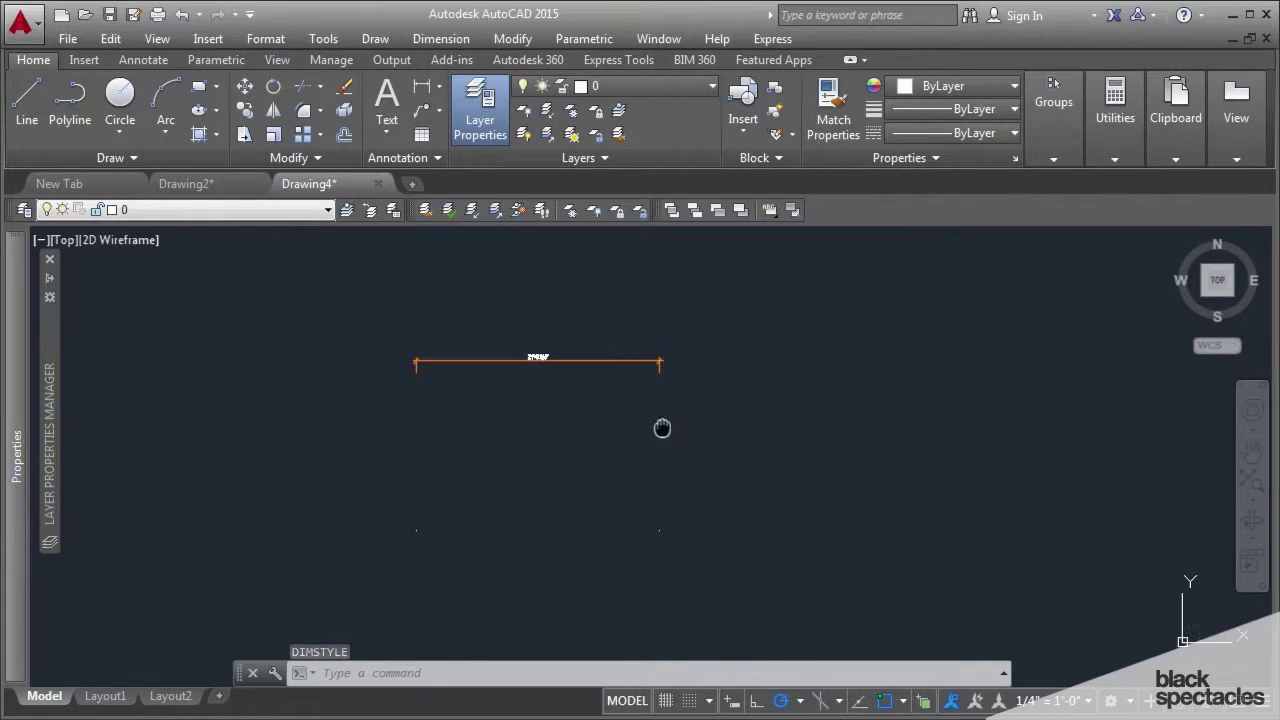
mouse_move(662, 428)
middle_mouse_down()
mouse_move(691, 406)
mouse_move(626, 406)
mouse_move(634, 366)
middle_mouse_up()
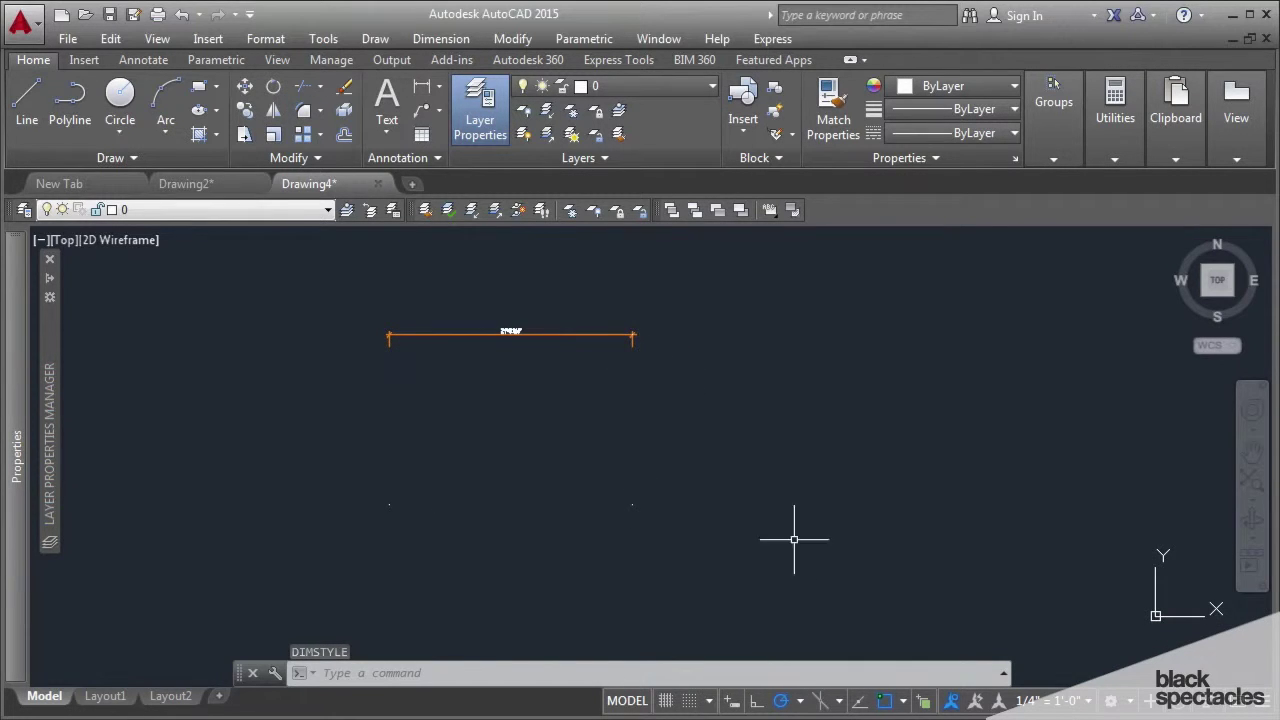
left_click(555, 334)
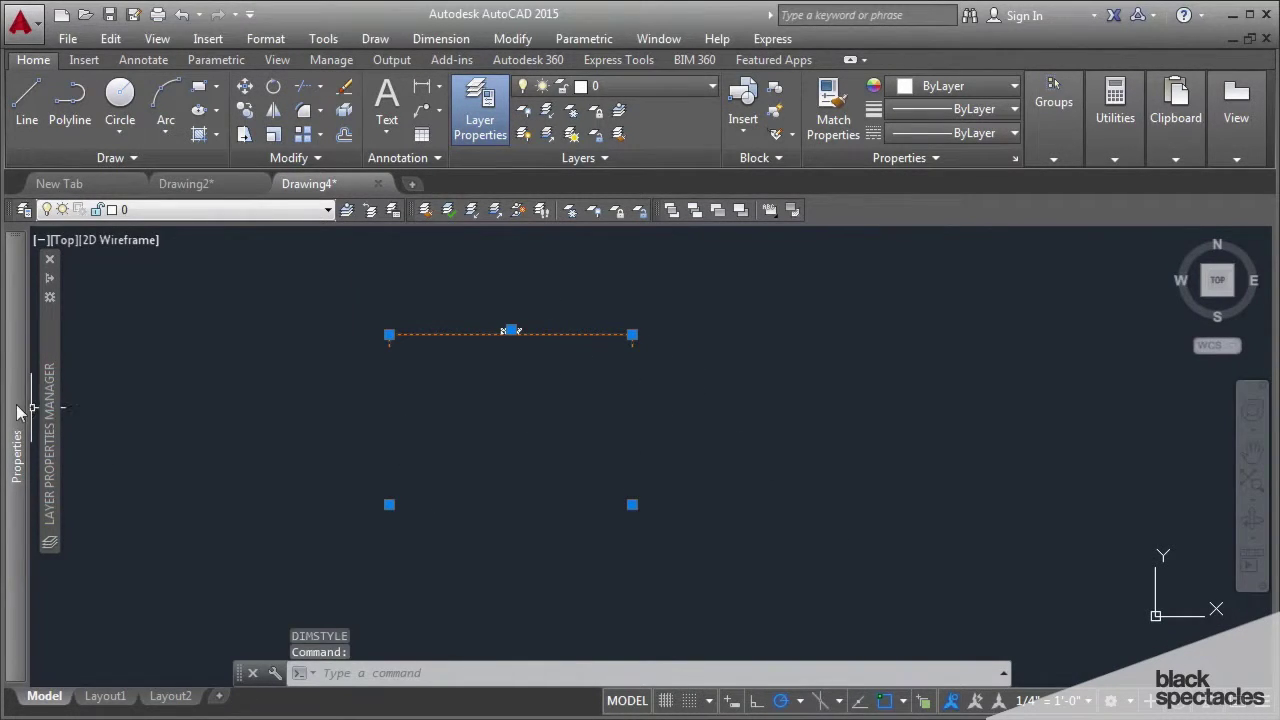
mouse_move(17, 410)
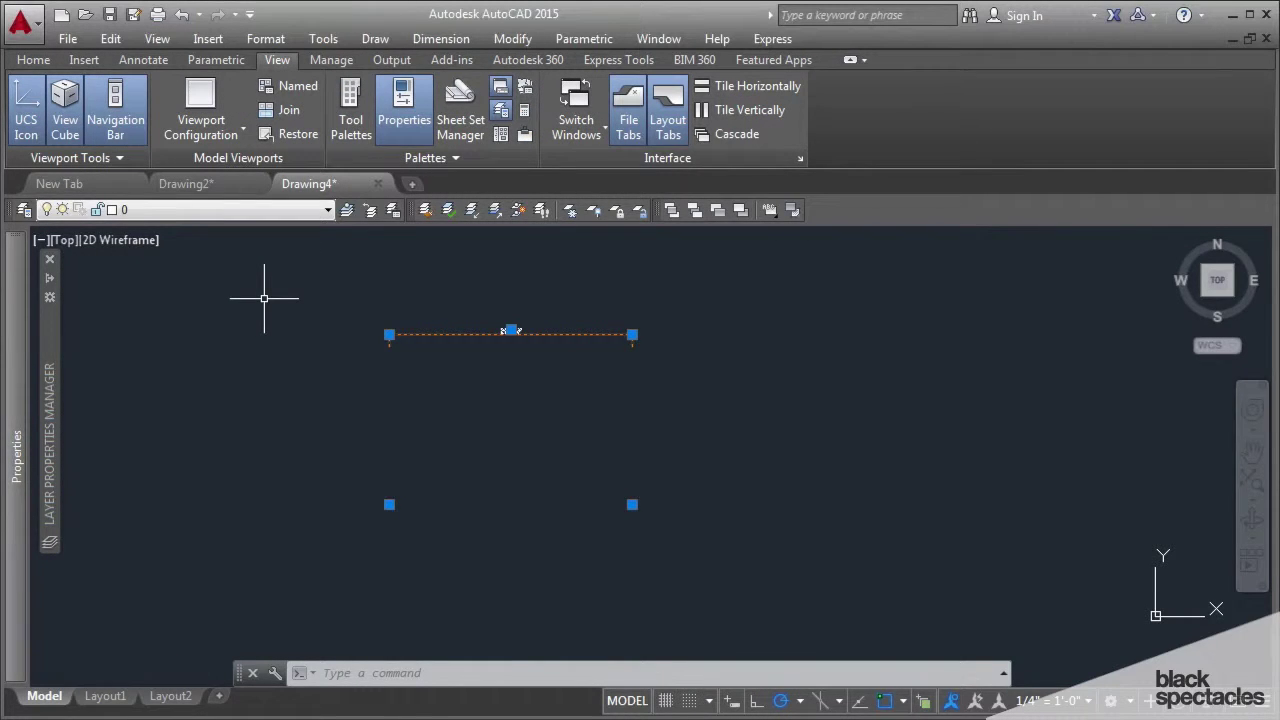
key("ctrl+1")
key("ctrl+1")
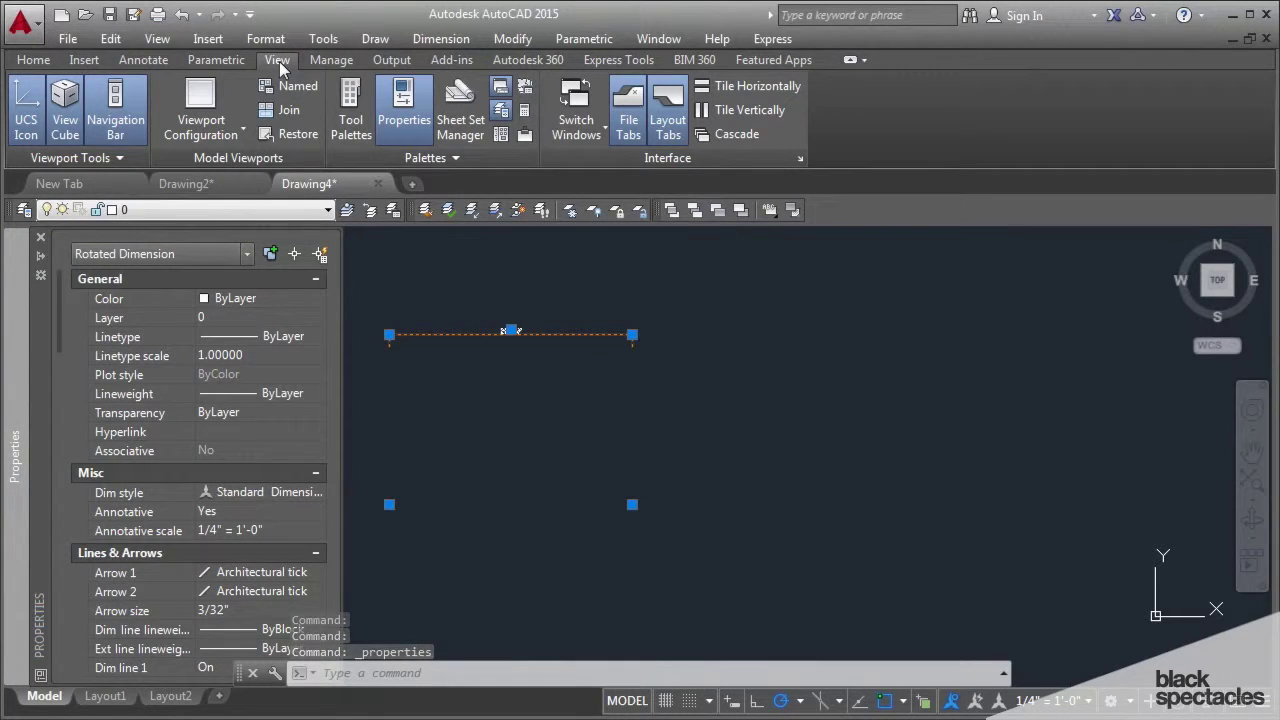
left_click(403, 110)
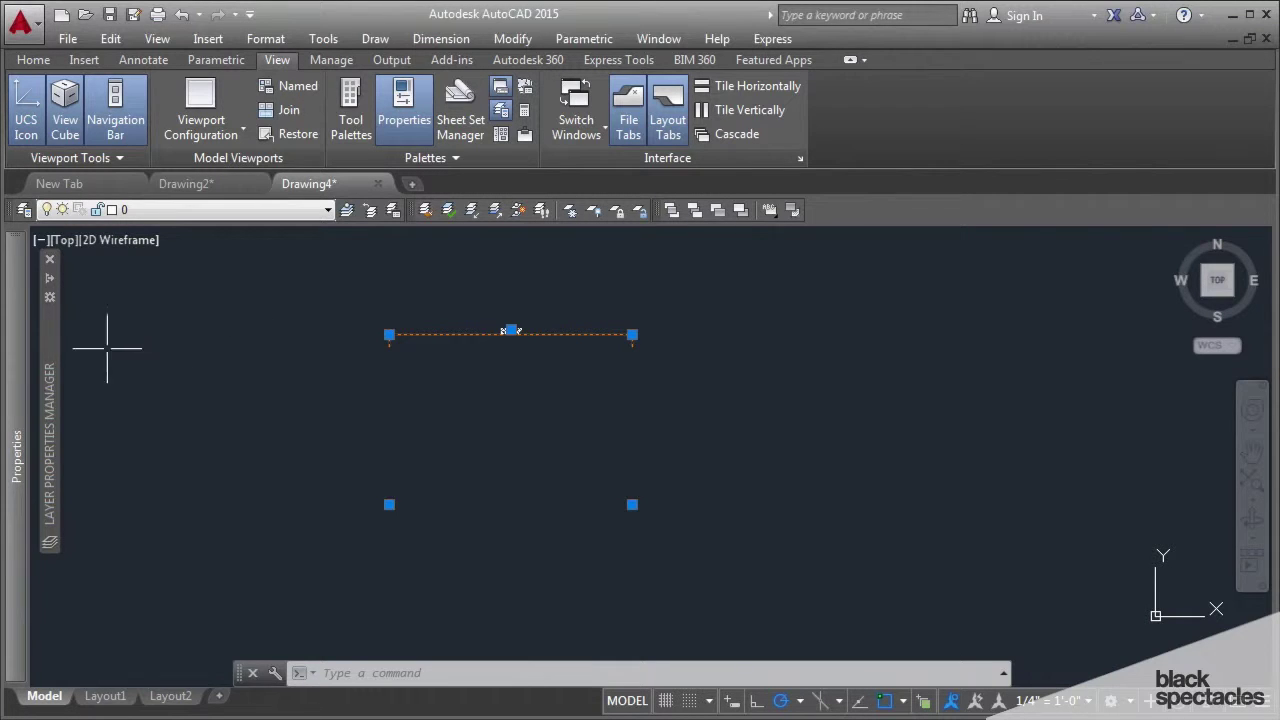
mouse_move(8, 313)
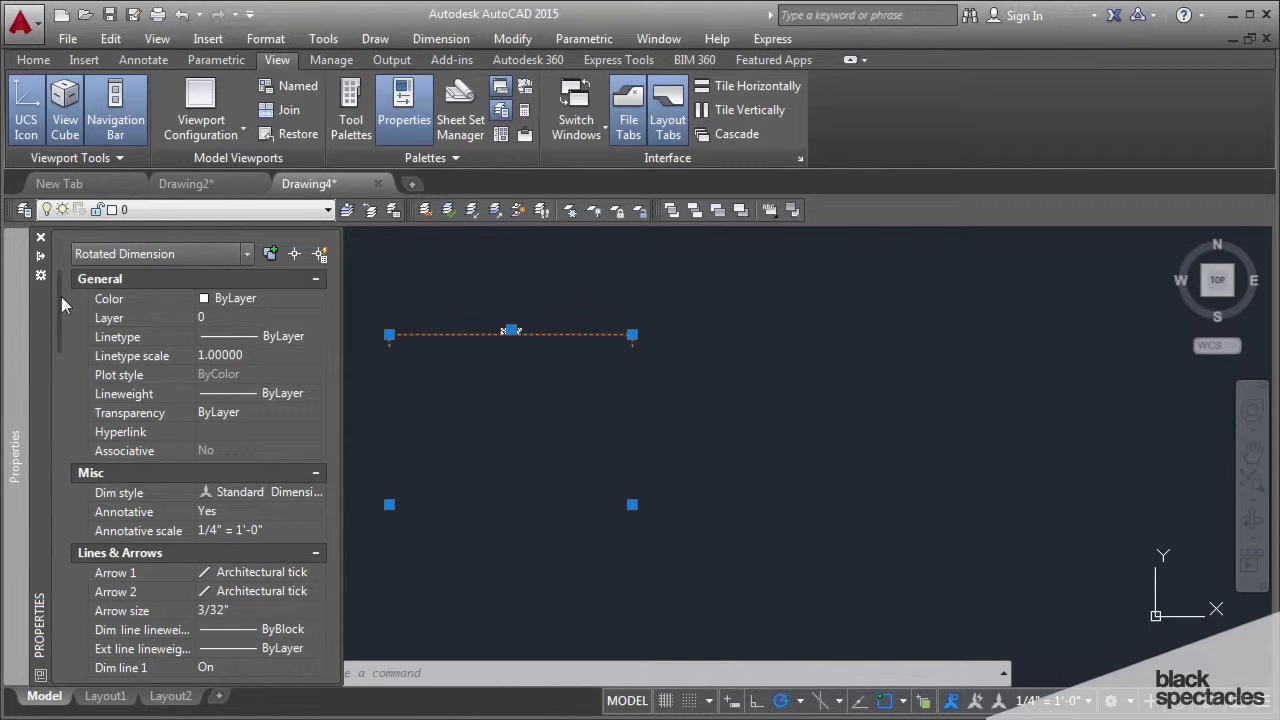
left_click_drag(58, 299, 58, 277)
left_click_drag(58, 280, 62, 312)
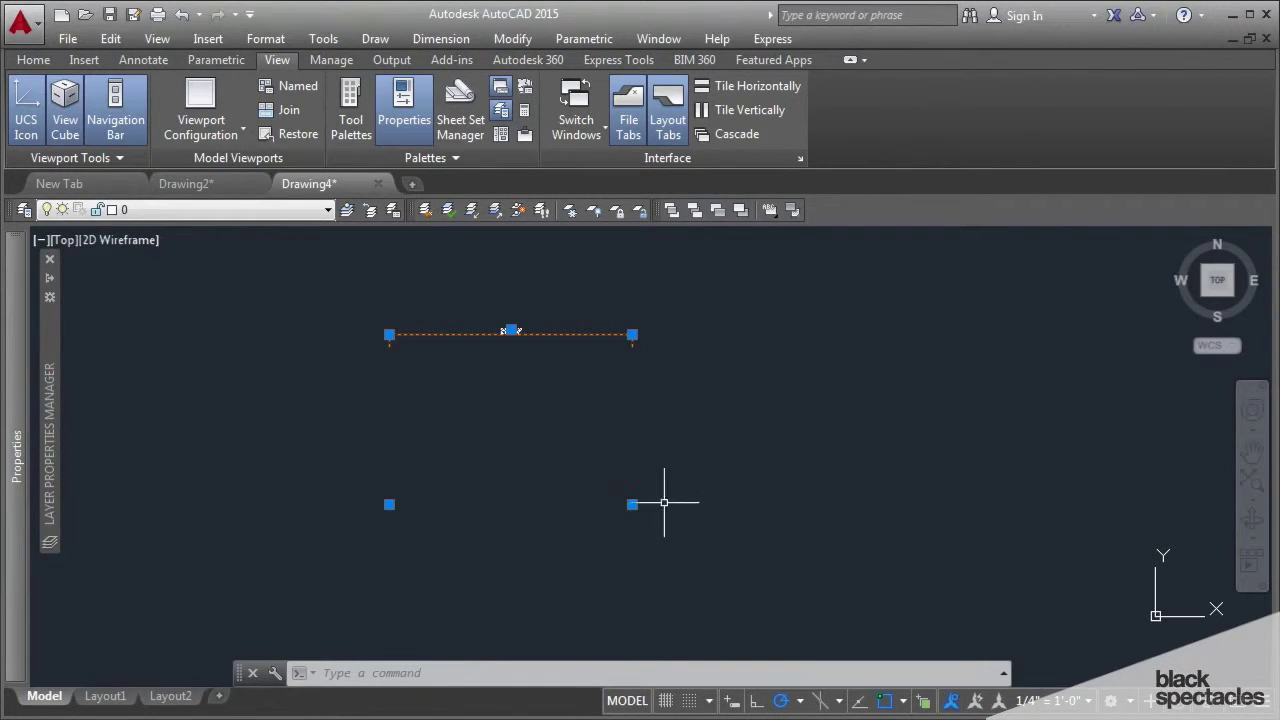
left_click(728, 435)
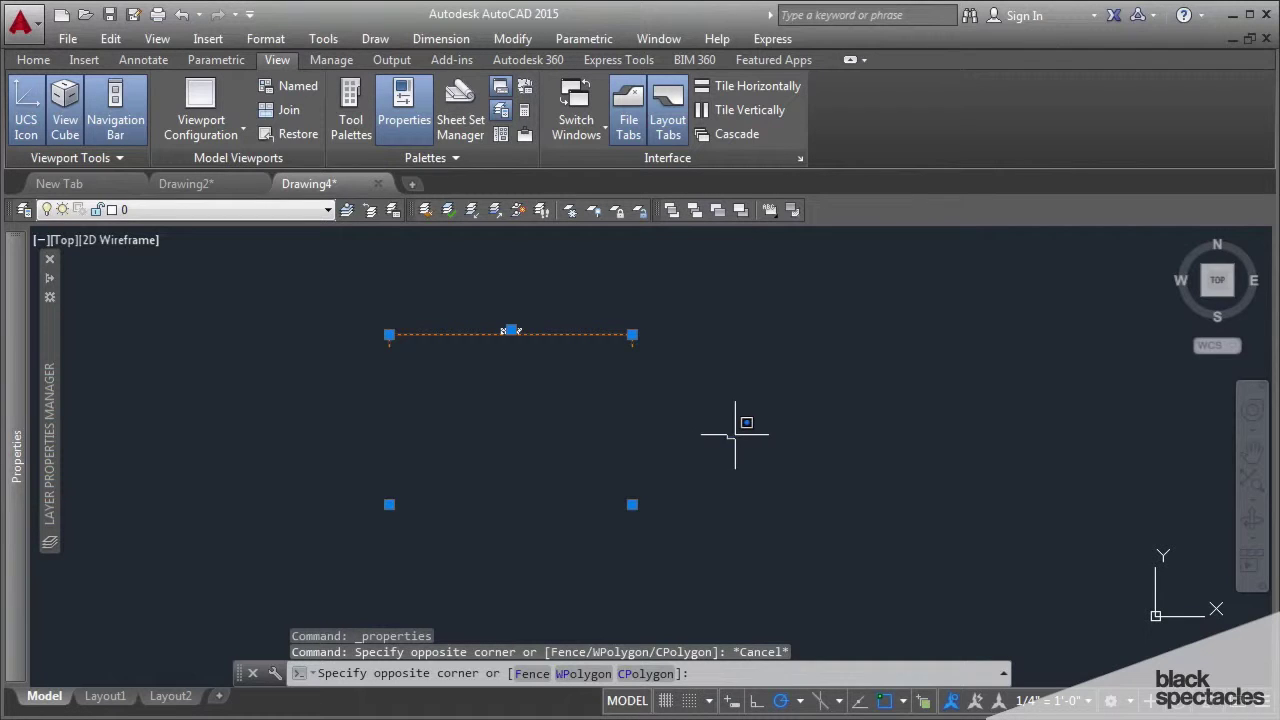
- Draw two horizontal lines, one right of the dimension and one below its left end
key("Escape")
key("Escape")
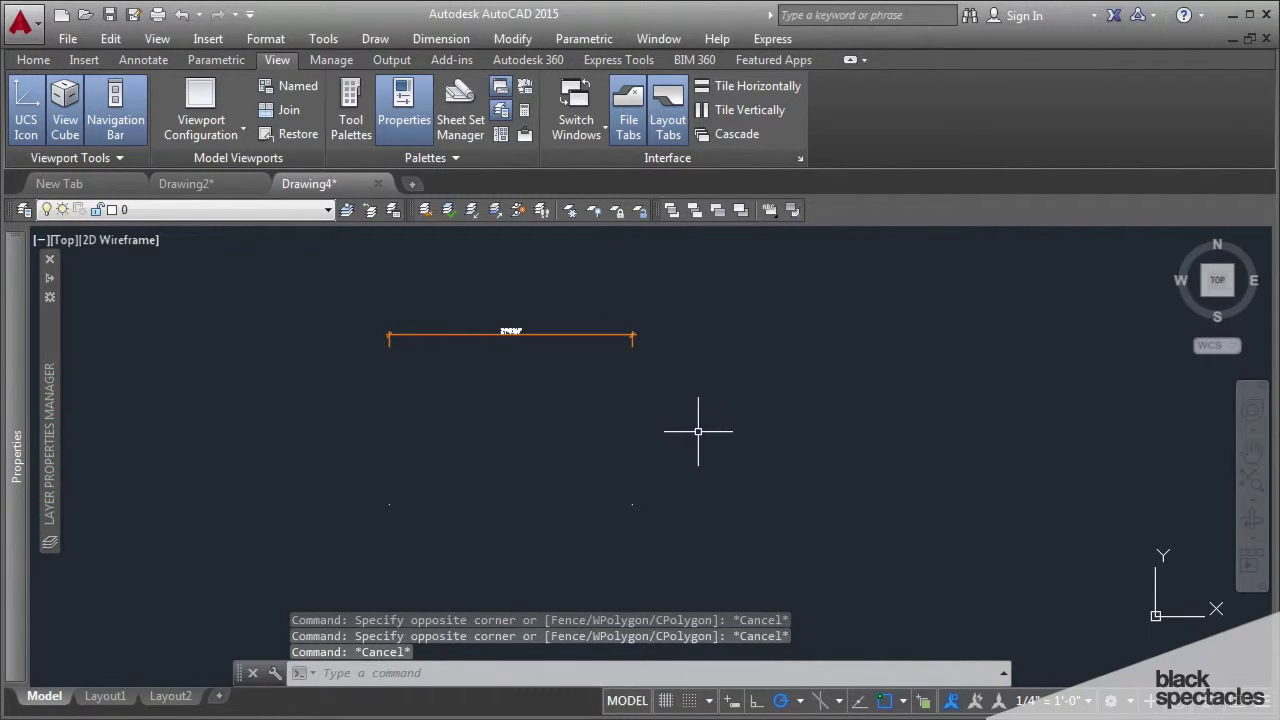
middle_click_drag(698, 431, 648, 425)
type("l")
key("Return")
left_click(641, 424)
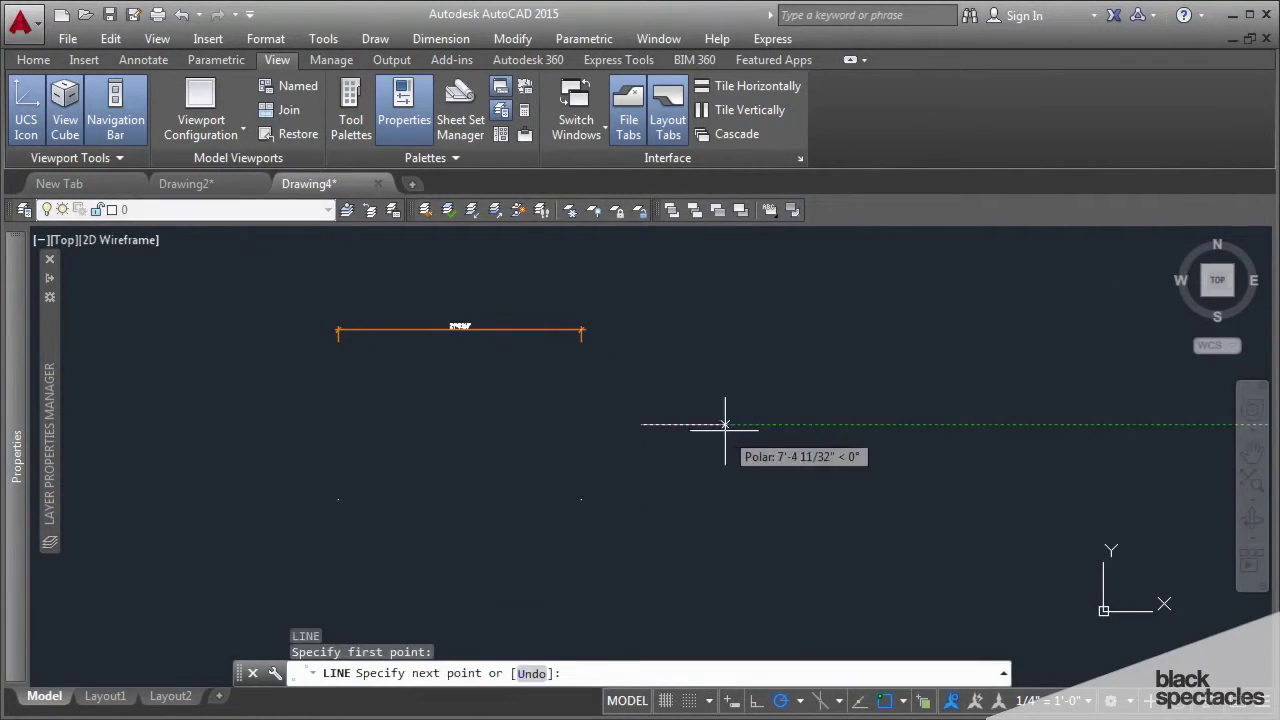
left_click(833, 424)
key("Return")
key("Return")
left_click(340, 499)
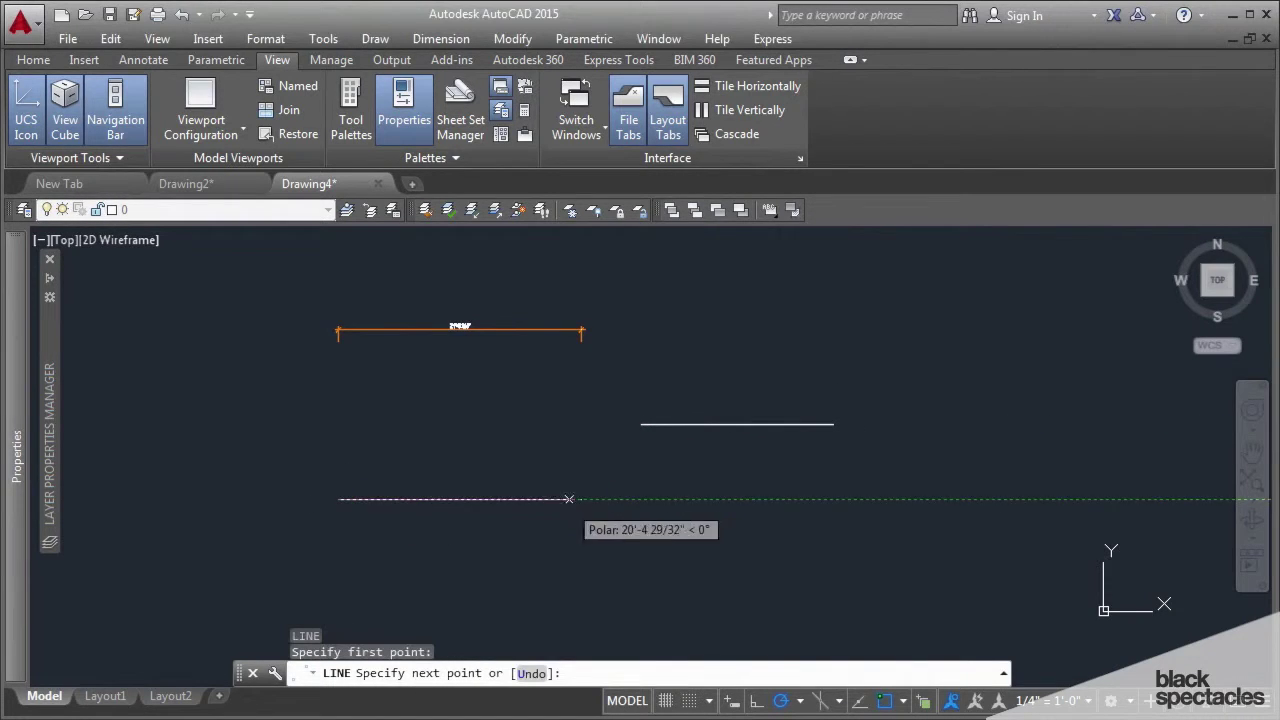
left_click(581, 499)
key("Escape")
key("Escape")
- Set the drawing's annotation scale to 1/8" = 1'-0" from the status bar
left_click(524, 499)
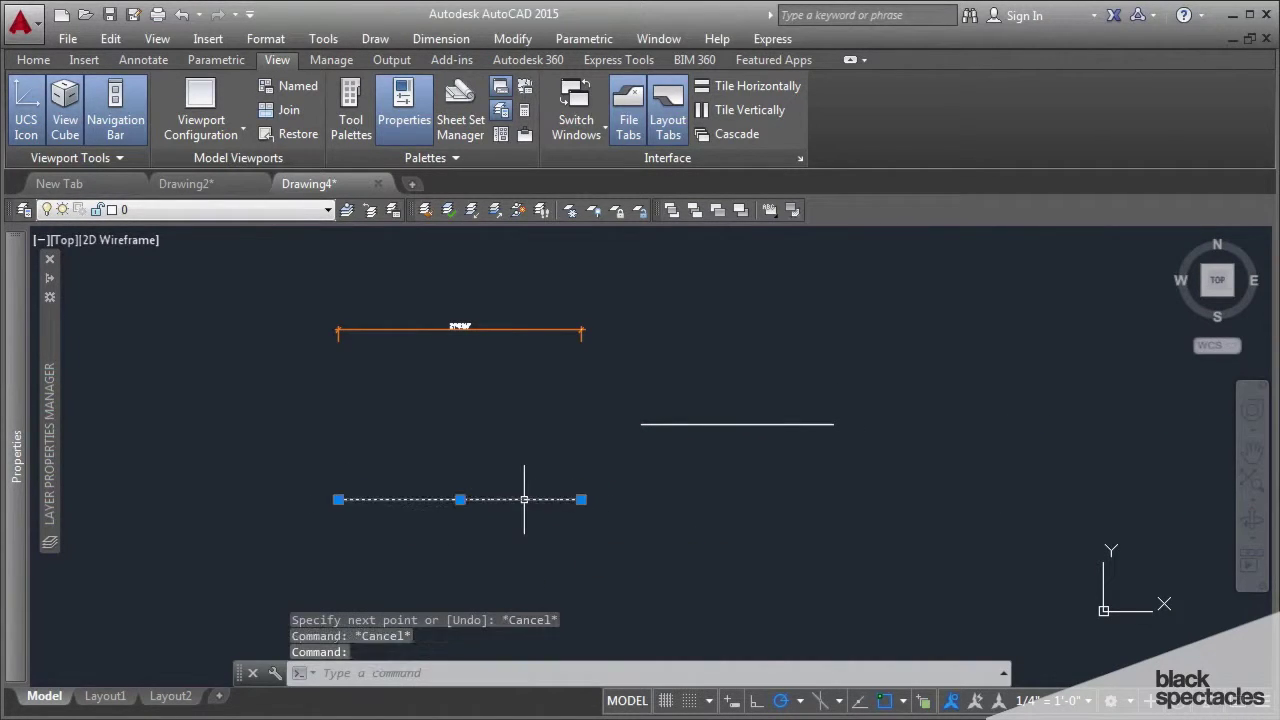
mouse_move(17, 457)
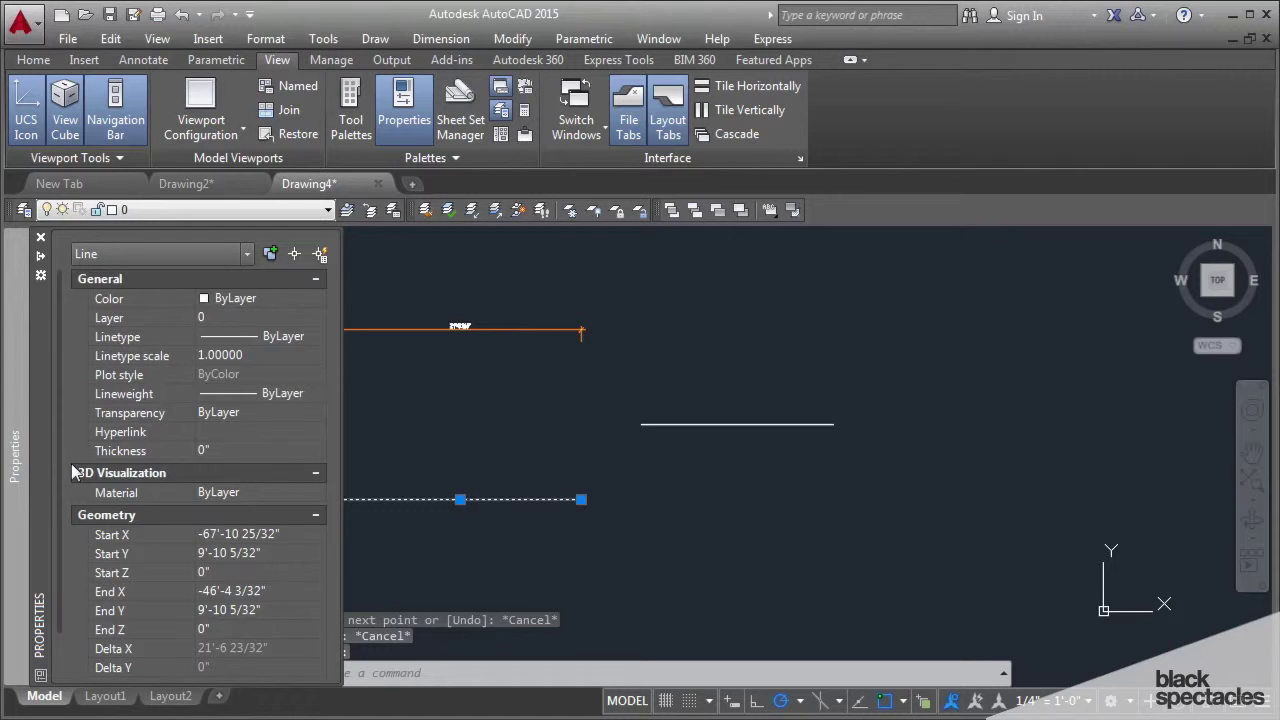
scroll(54, 516, "down", 3)
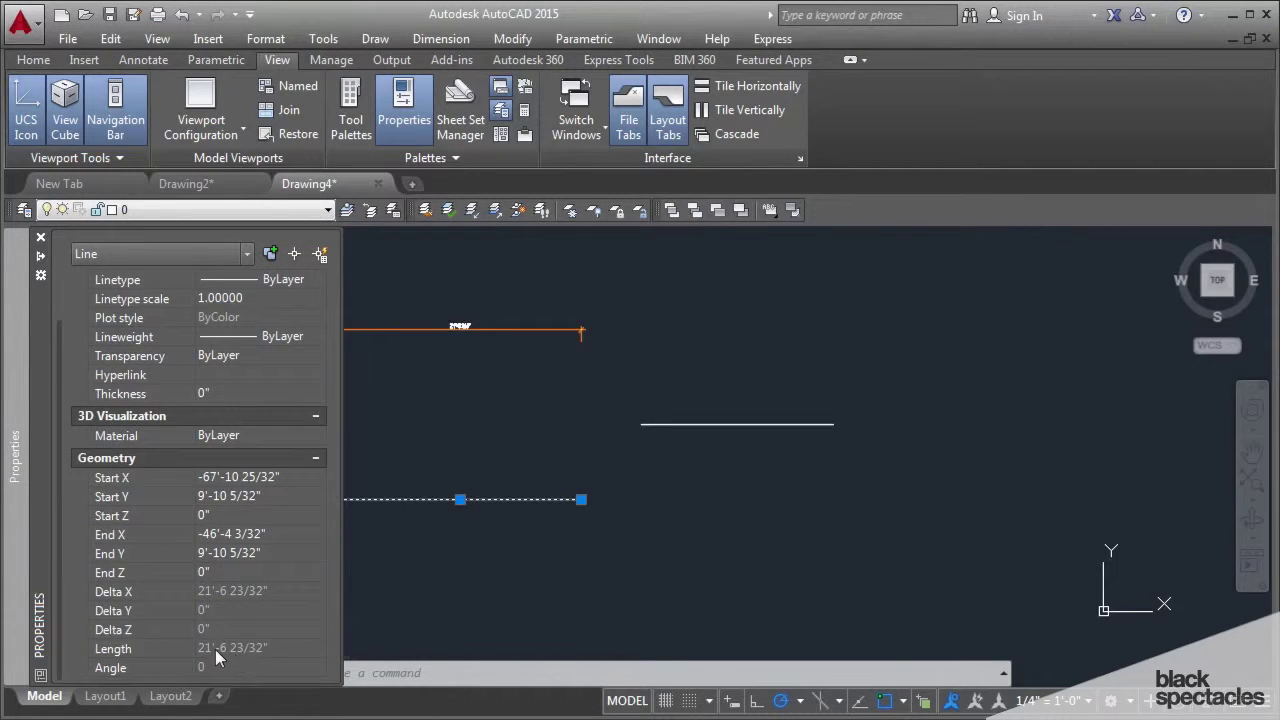
left_click(421, 456)
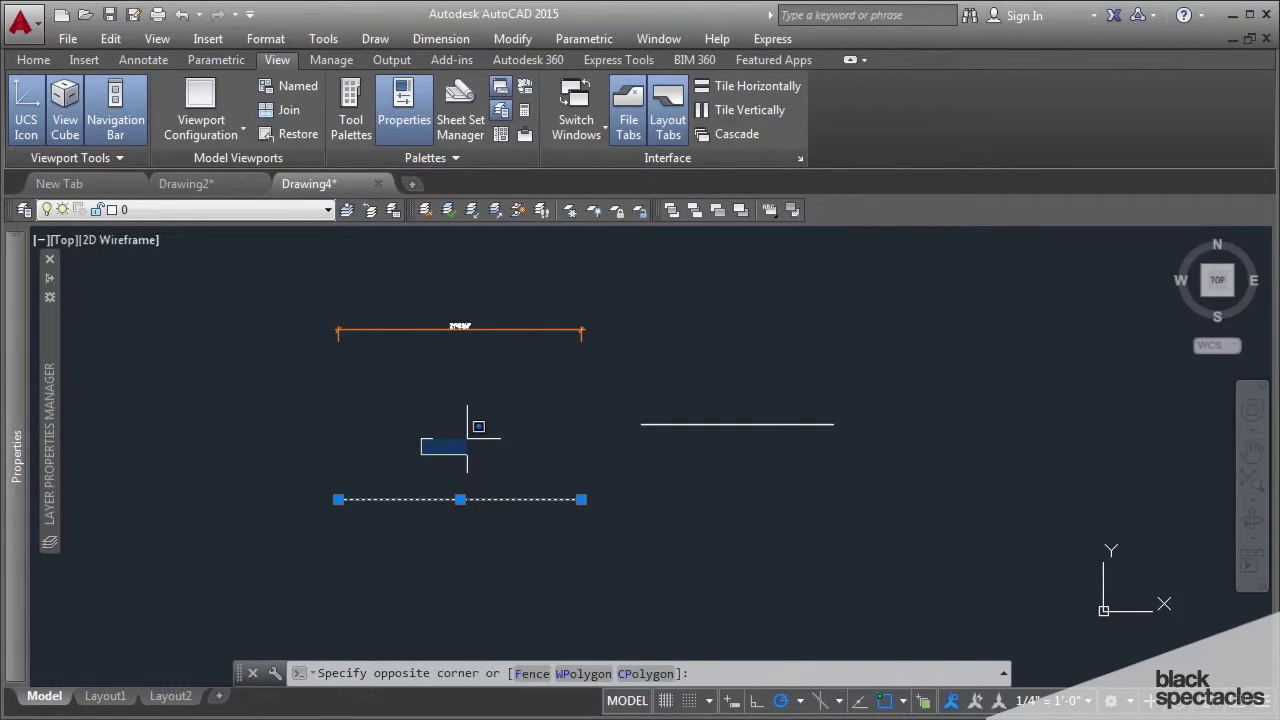
key("Escape")
scroll(466, 370, "up", 5)
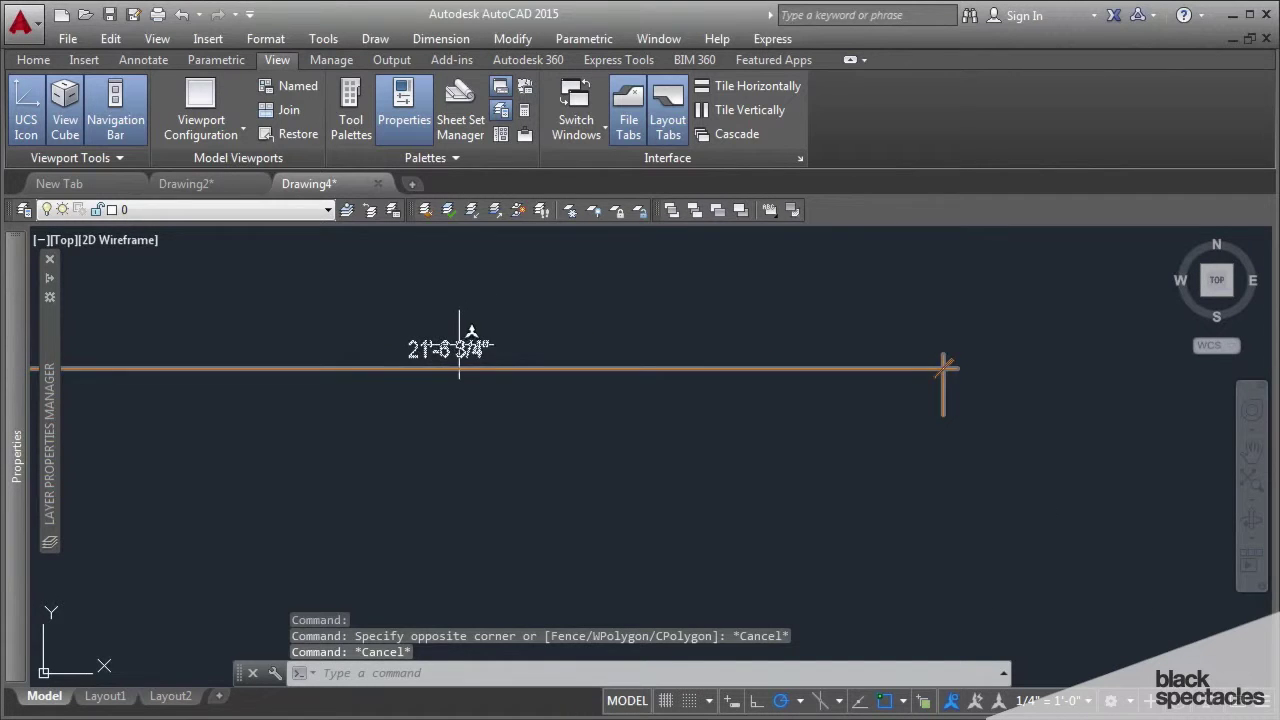
scroll(460, 345, "down", 4)
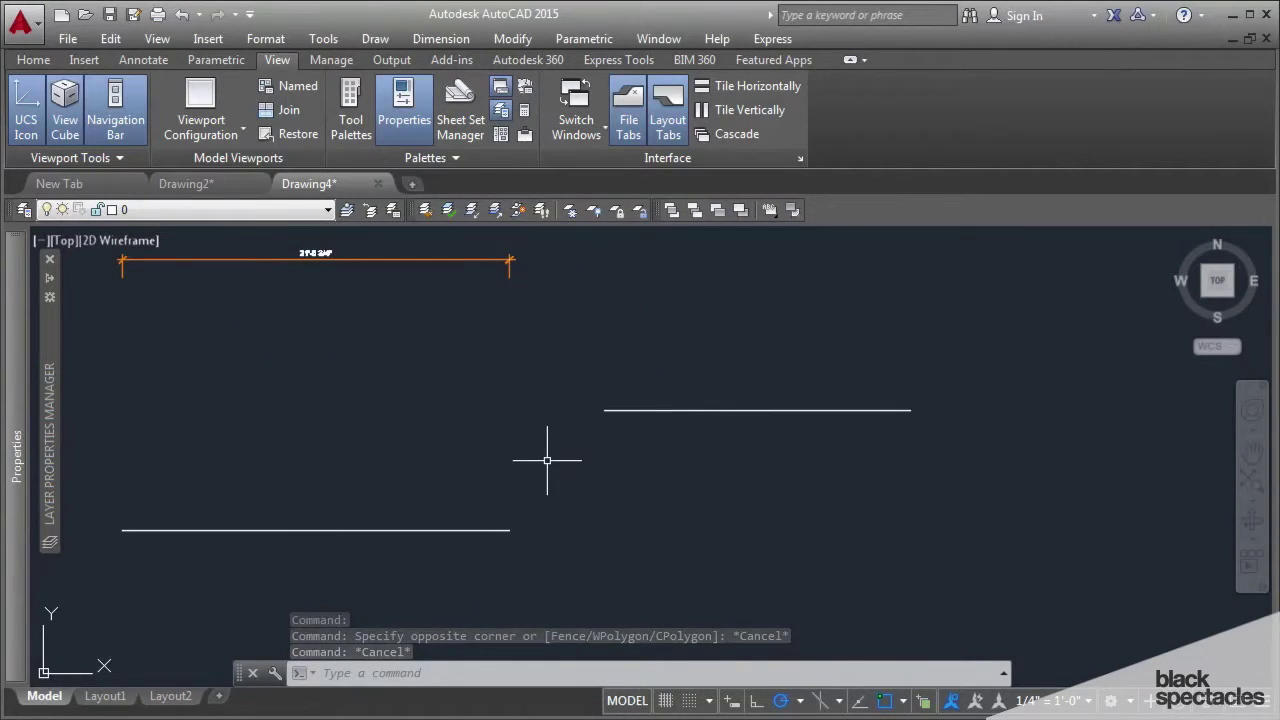
left_click(1088, 701)
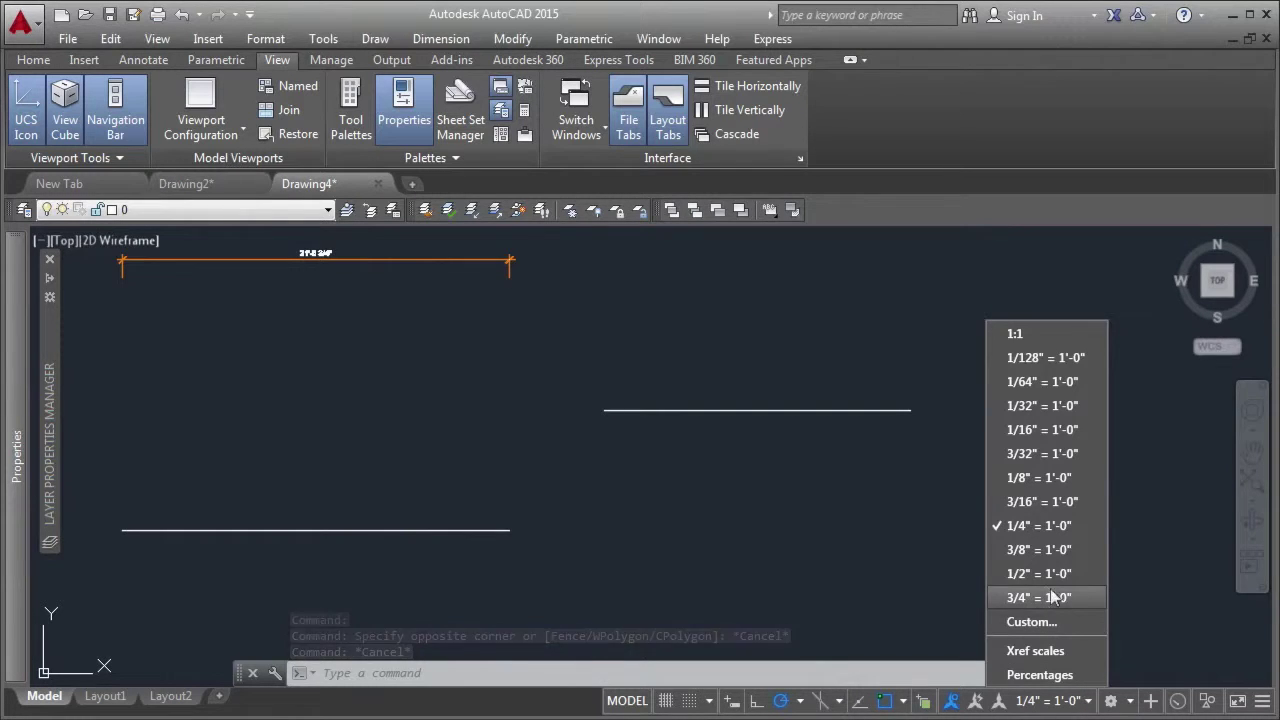
left_click(1040, 477)
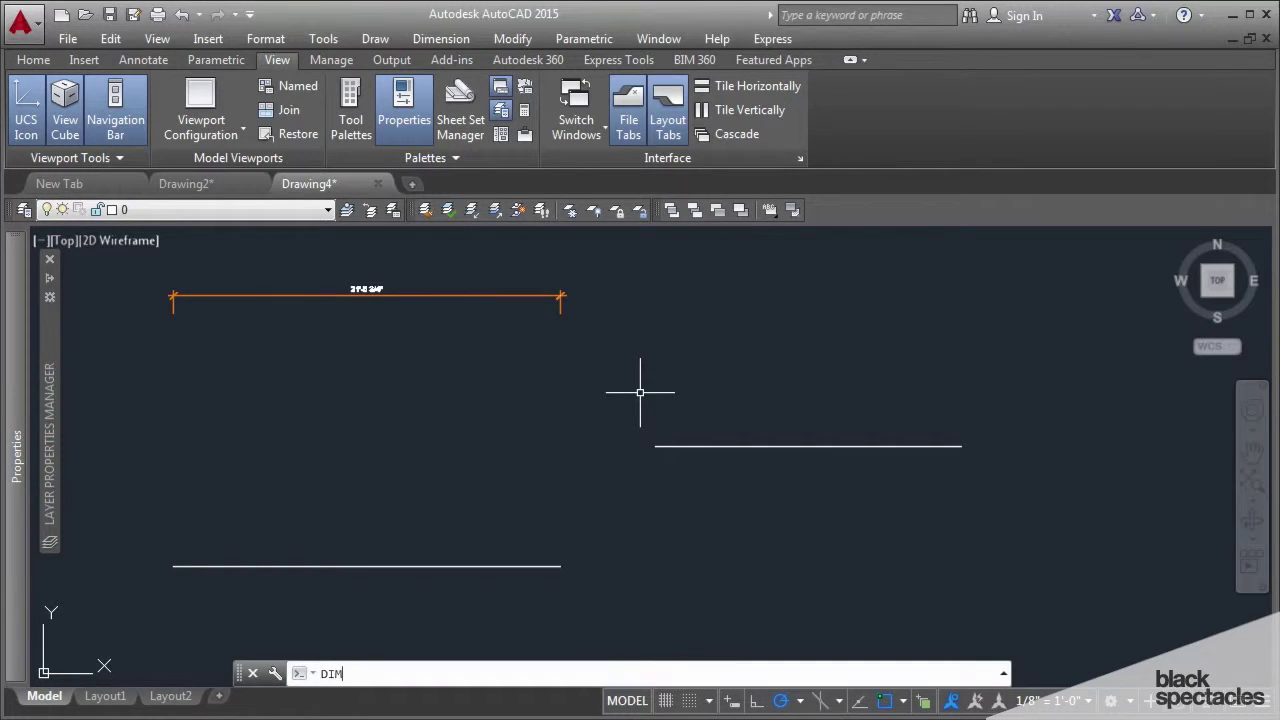
- Place a horizontal 17'-0 3/8" dimension above the right-hand line with DIM
key("Return")
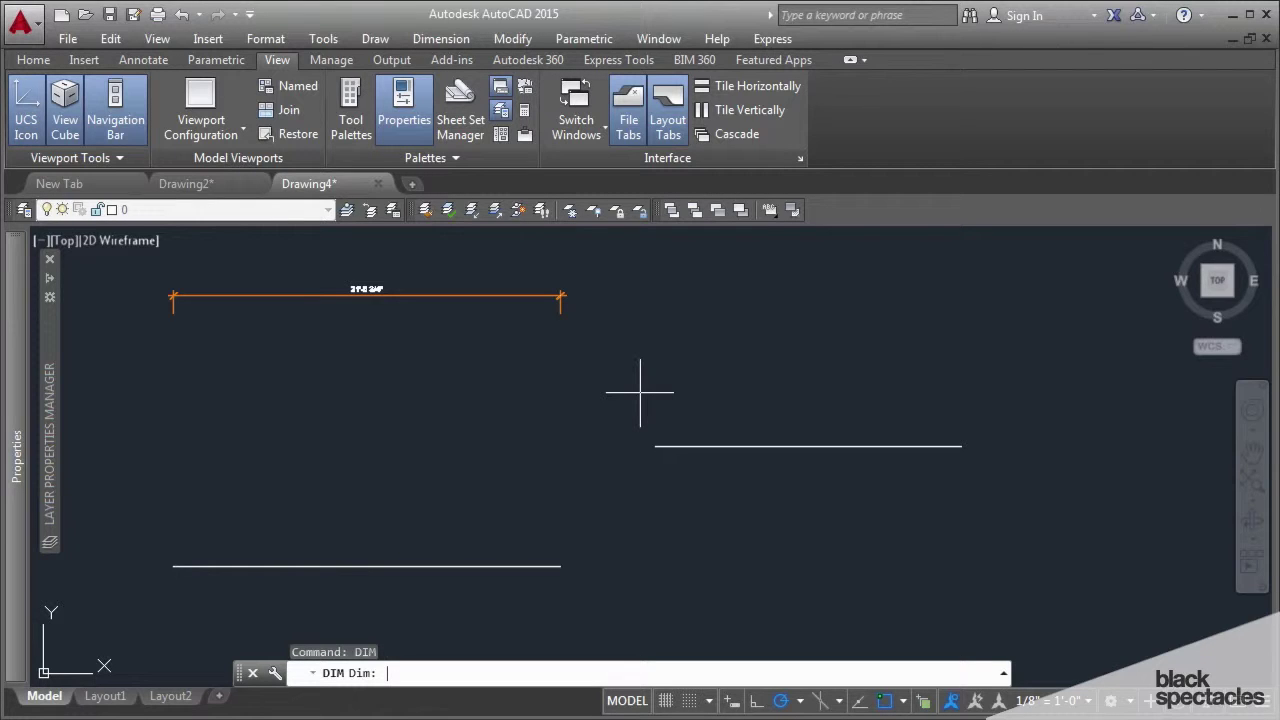
key("Return")
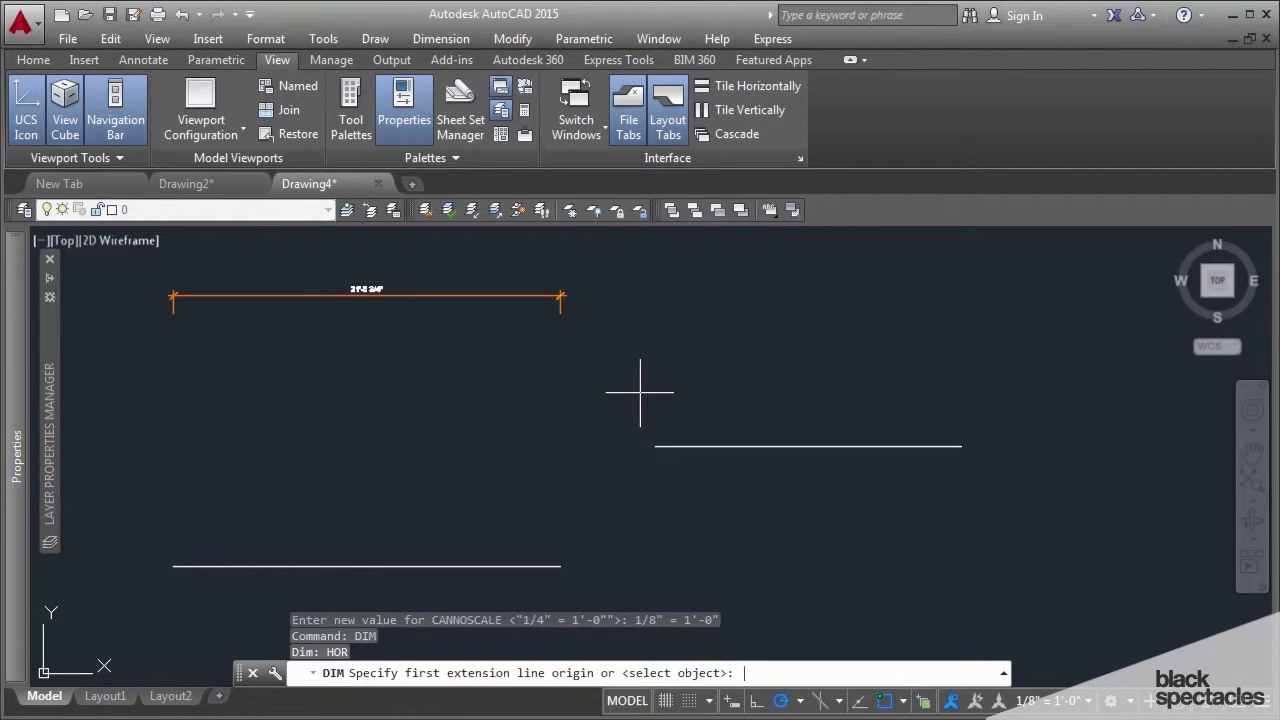
left_click(656, 446)
left_click(902, 444)
left_click(900, 440)
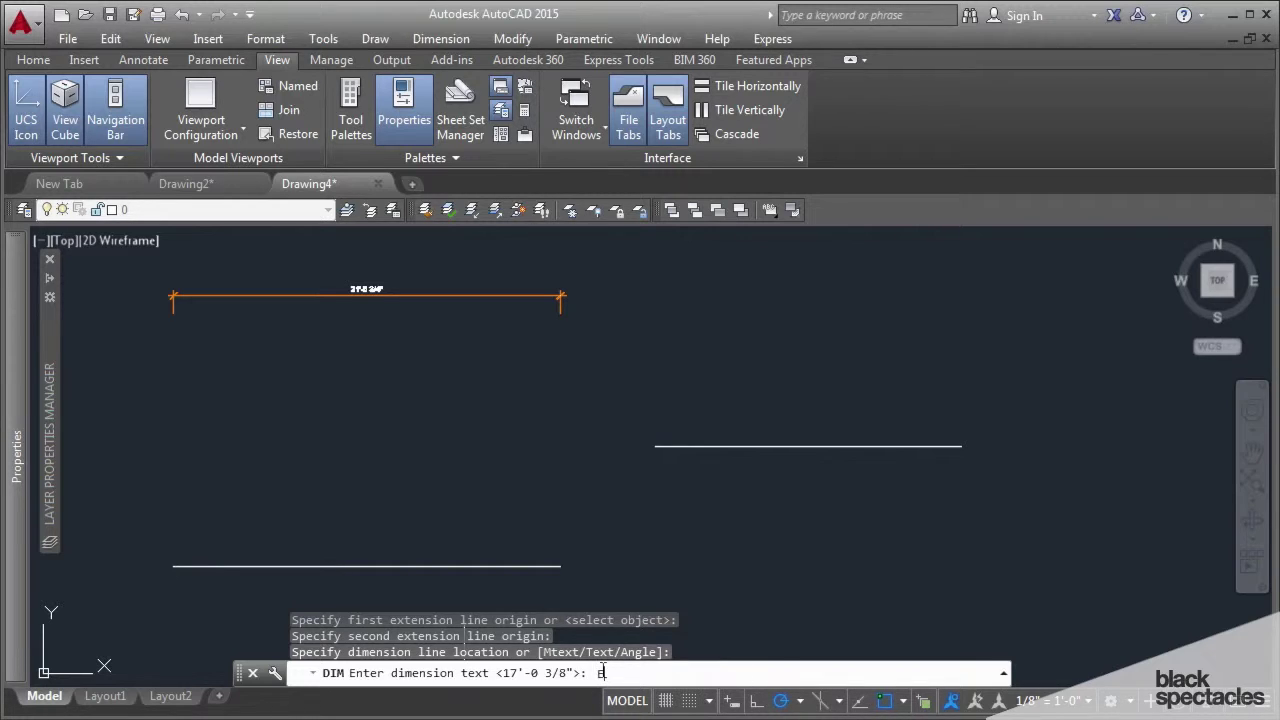
type("QUA")
key("Return")
middle_click_drag(829, 497, 796, 454)
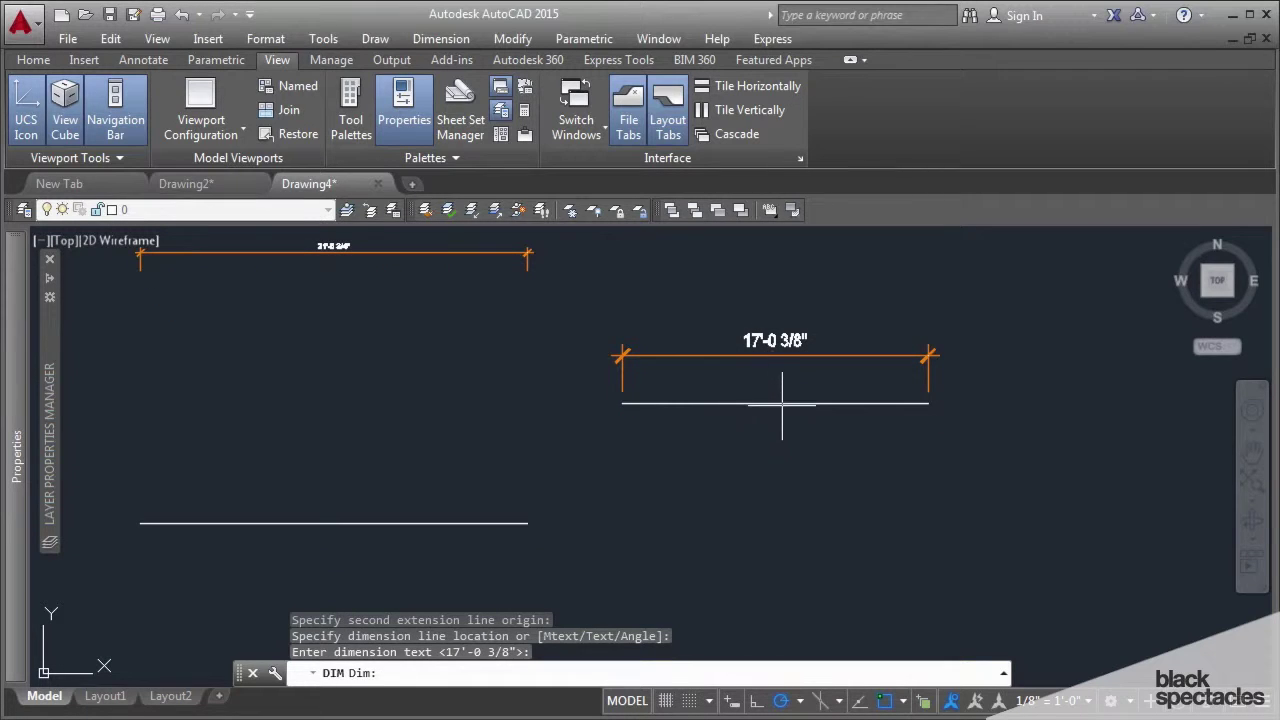
key("Escape")
key("Escape")
- Select the new 17'-0 3/8" dimension
left_click(700, 358)
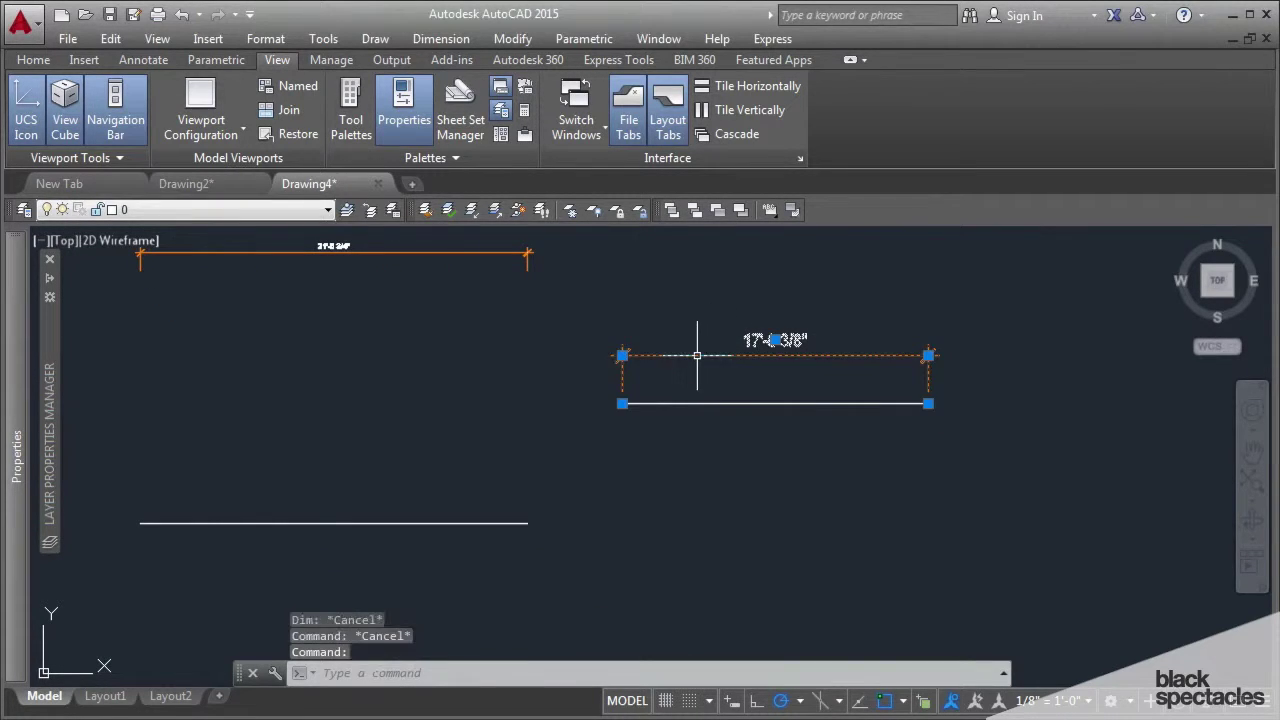
left_click(622, 355)
key("Escape")
key("Escape")
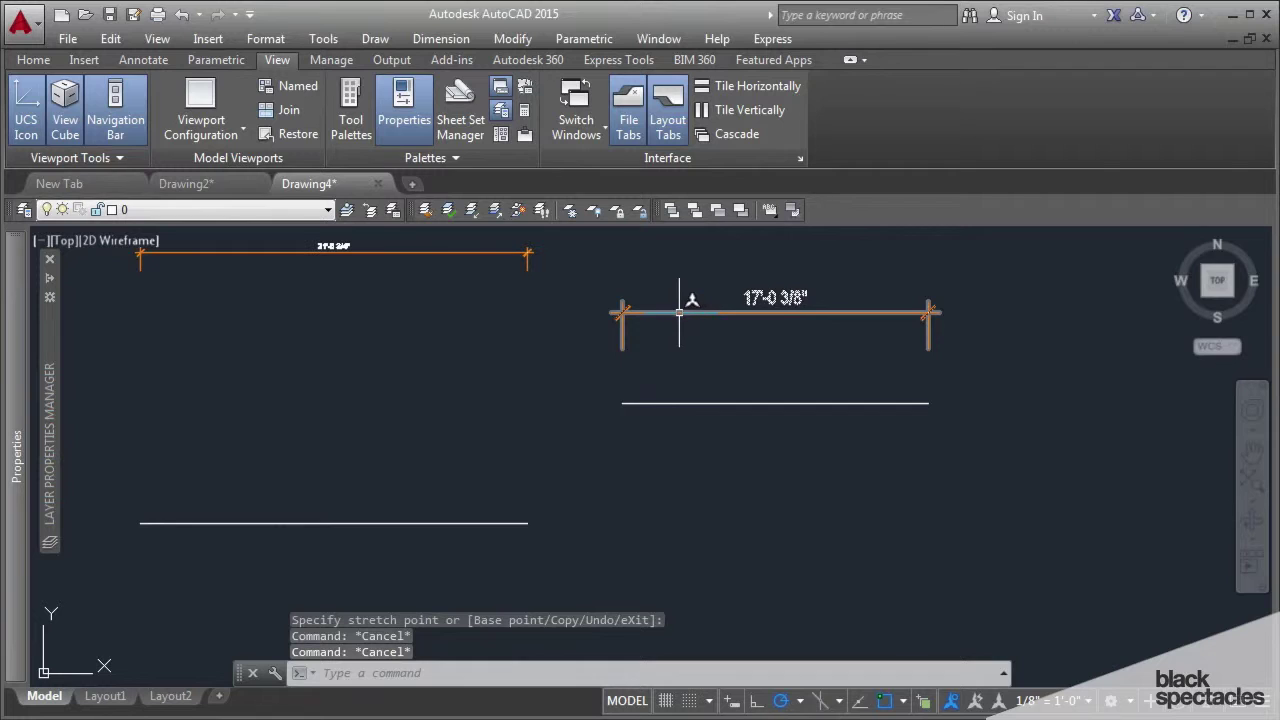
left_click(679, 312)
mouse_move(18, 440)
scroll(70, 443, "down", 5)
- Set the right dimension's Text override to 17' in Properties
scroll(70, 430, "up", 3)
scroll(72, 430, "down", 4)
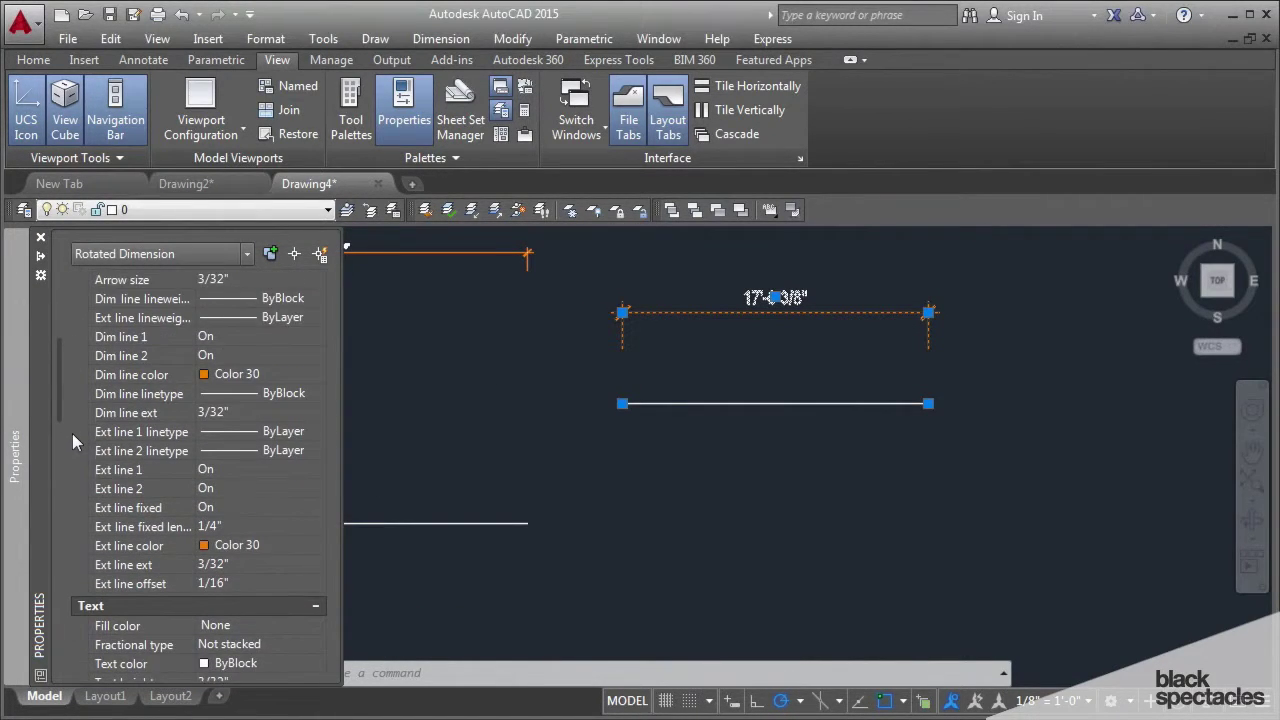
scroll(70, 462, "down", 3)
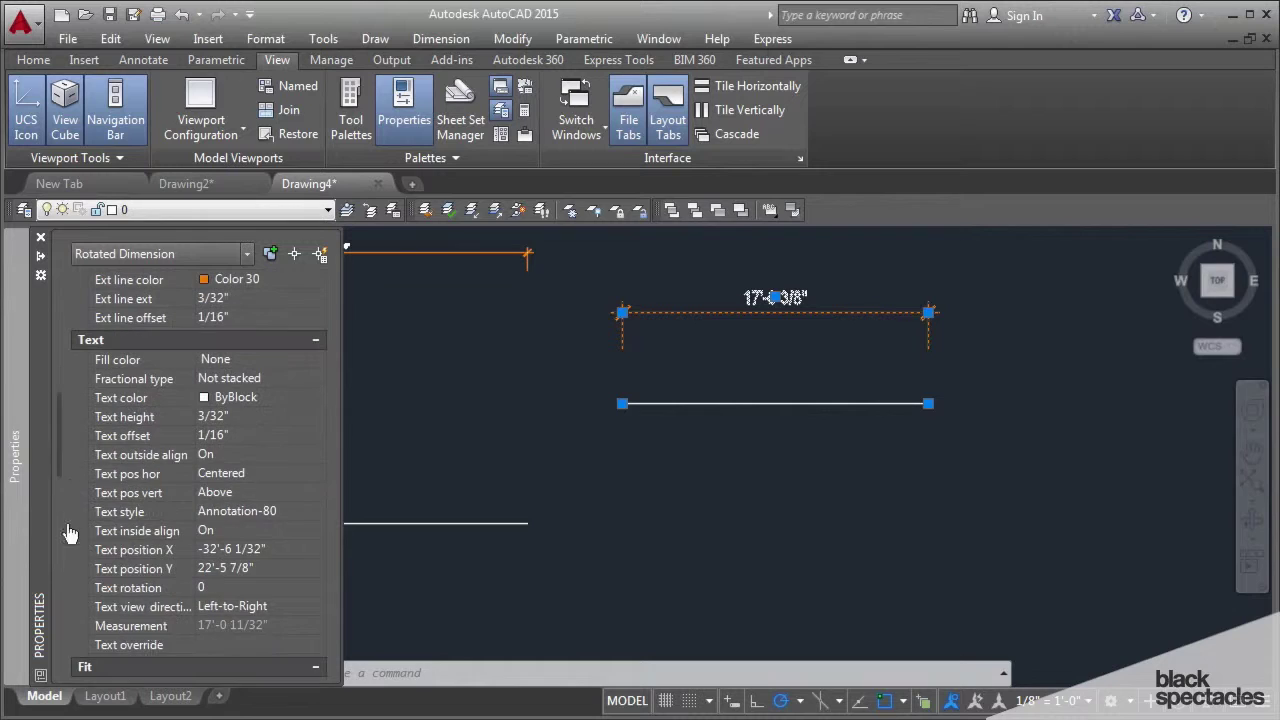
left_click(228, 645)
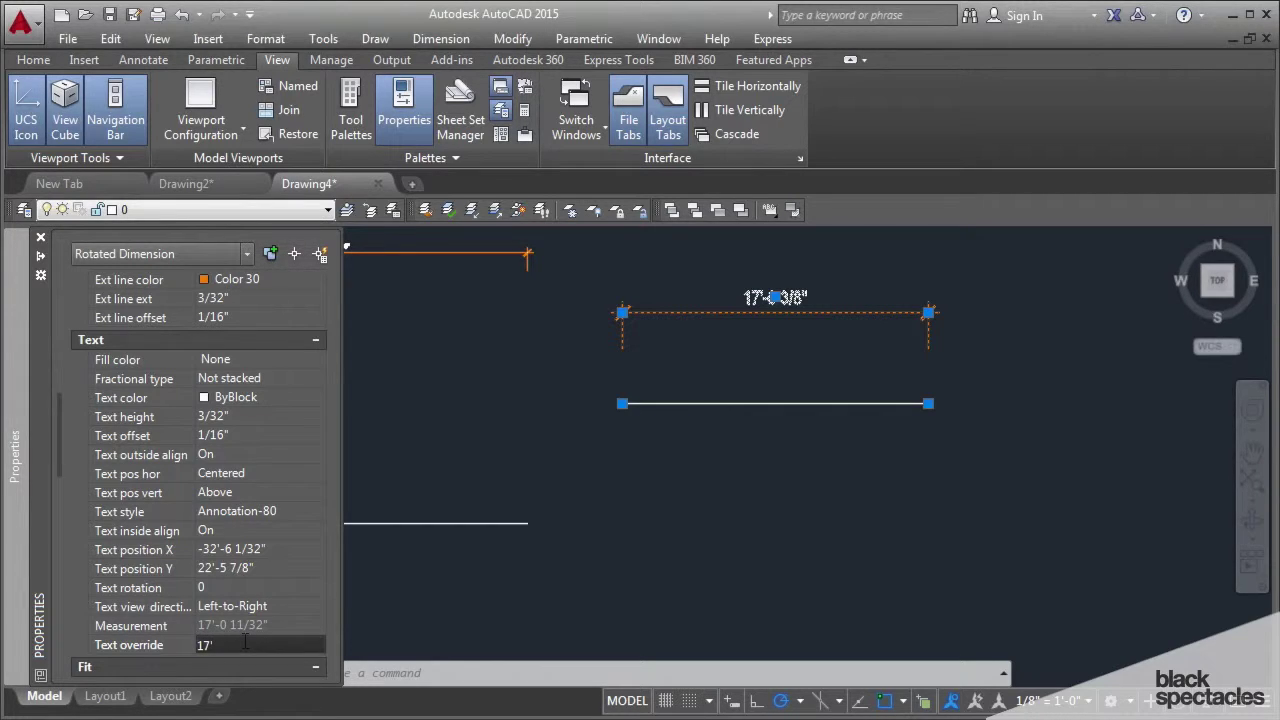
key("Return")
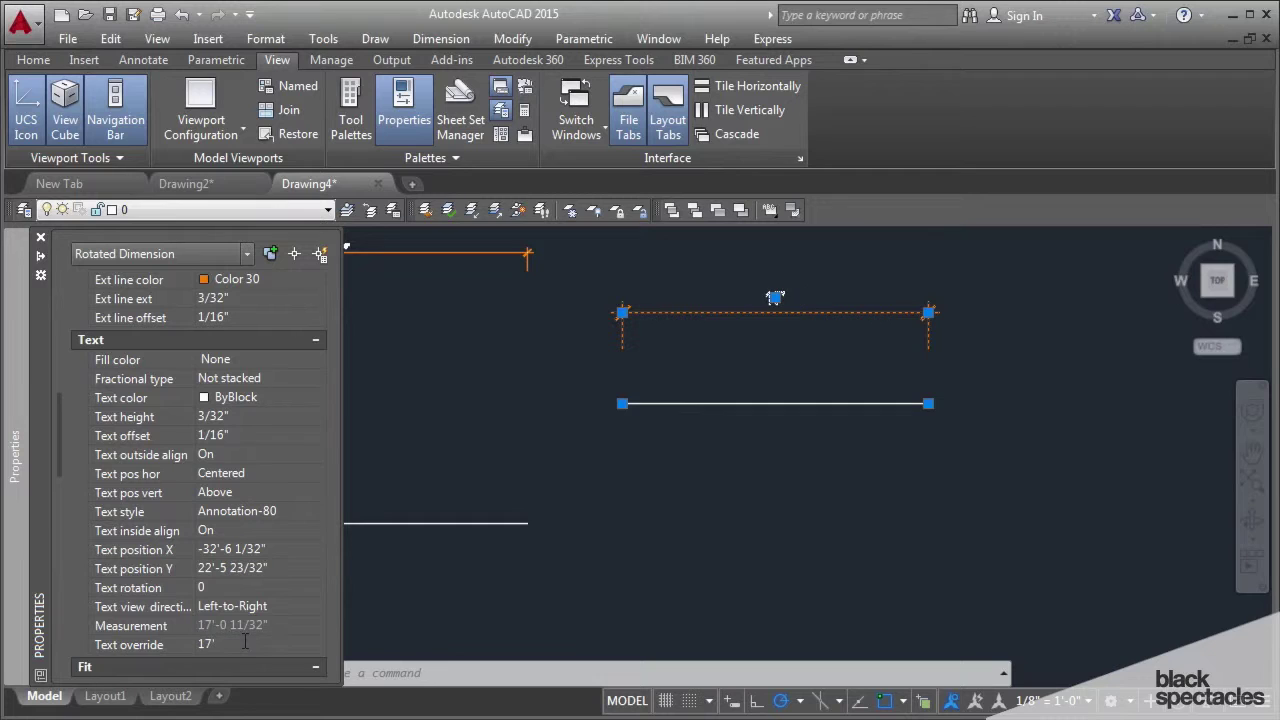
key("ctrl+1")
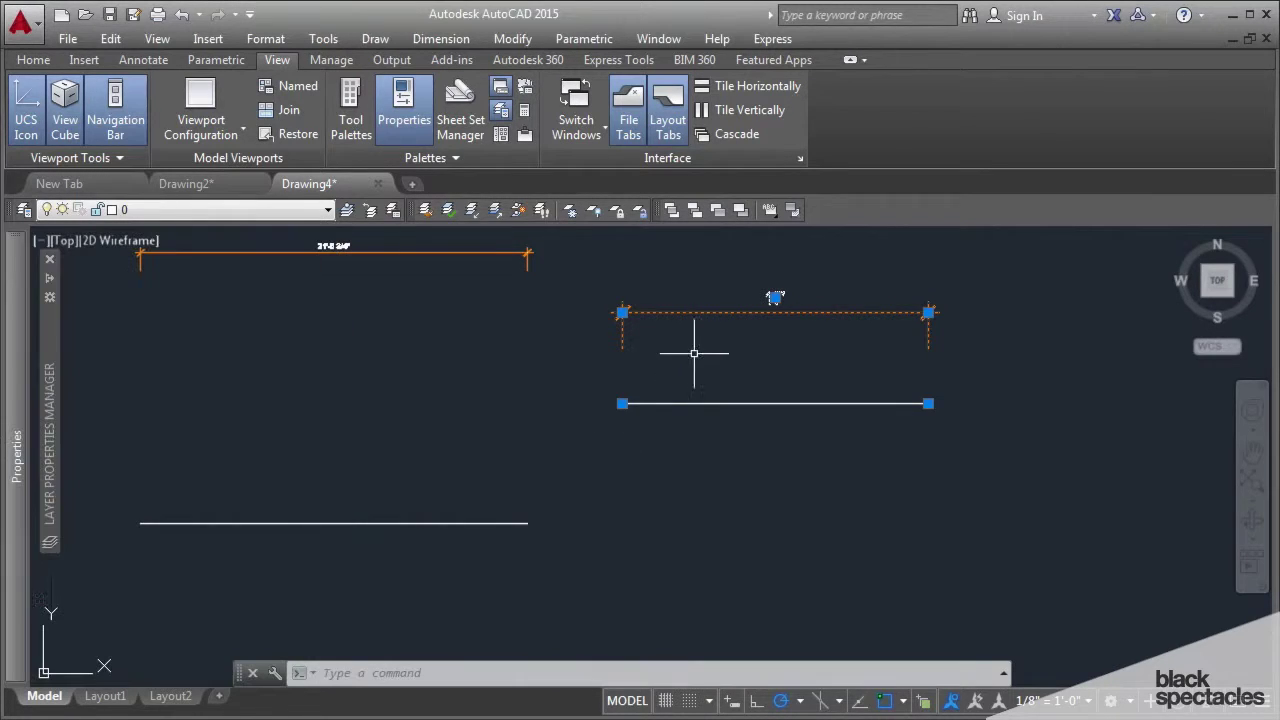
- Stretch the dimension's right extension point past the line's end and reselect it
left_click(928, 403)
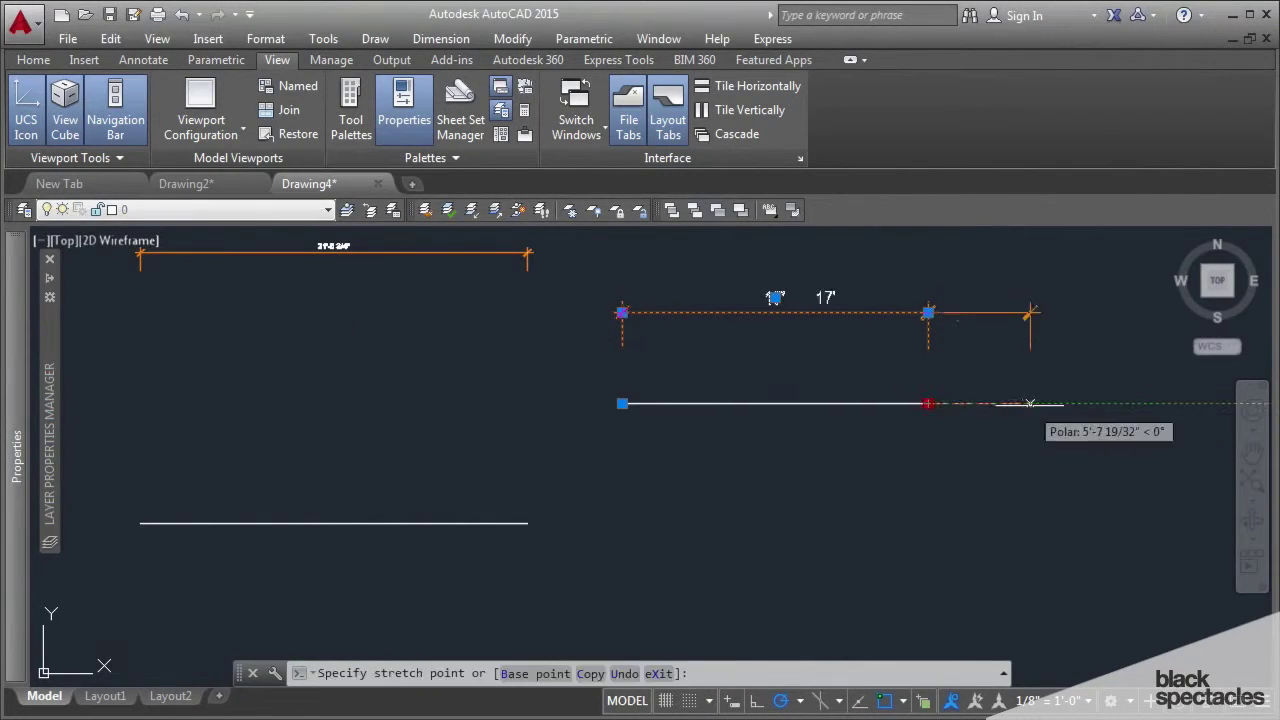
left_click(1030, 403)
key("Escape")
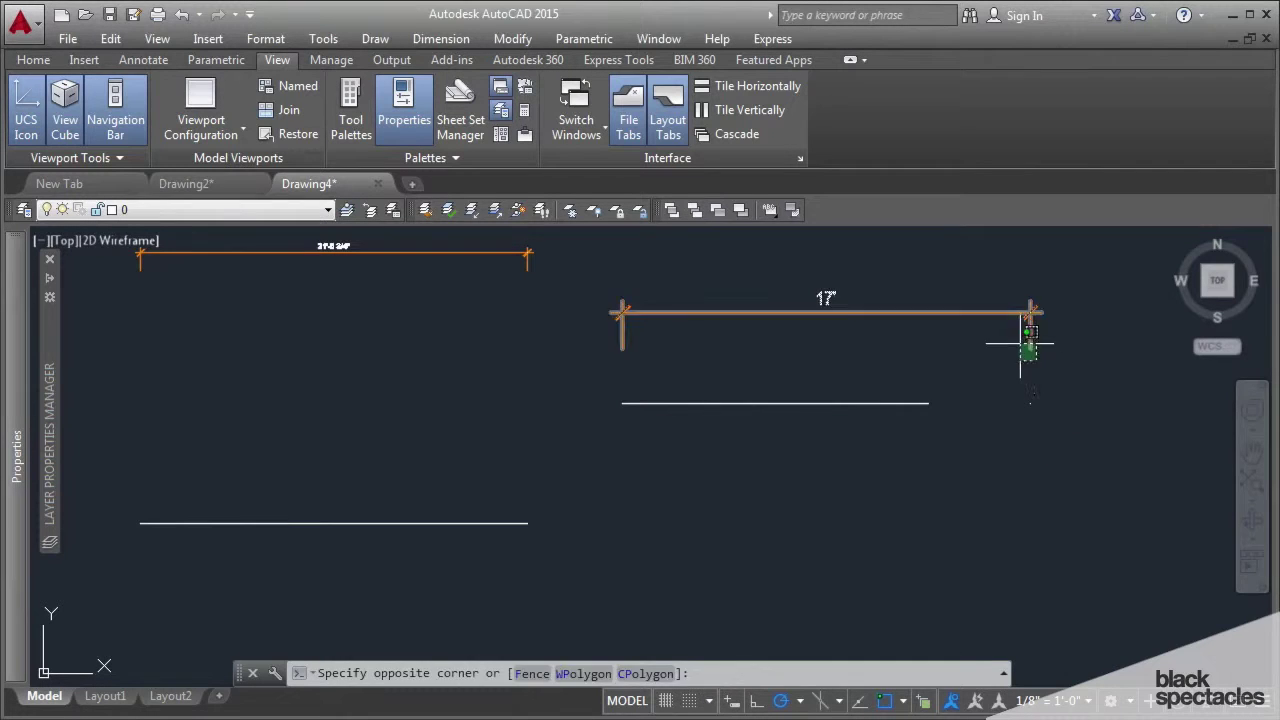
left_click(1023, 340)
key("Escape")
left_click(983, 318)
left_click(800, 425)
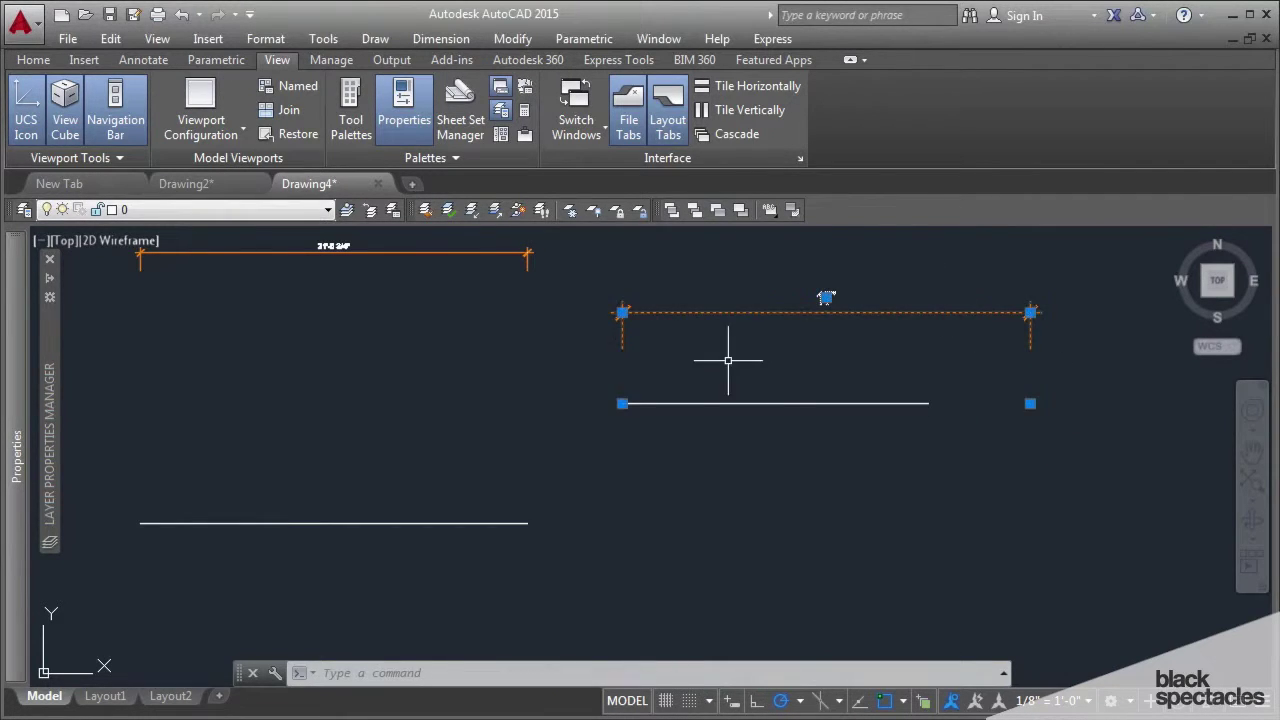
- Reset the dimension's Text override to <> so it shows the measured length
mouse_move(15, 455)
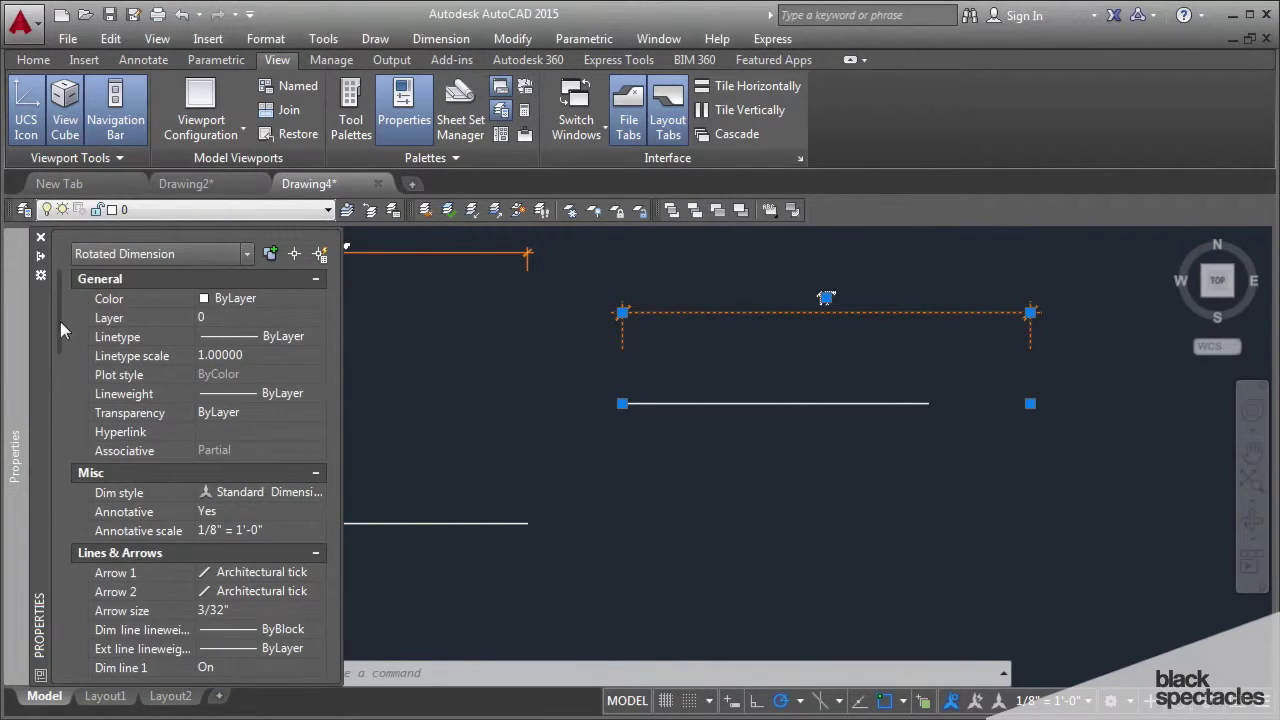
left_click_drag(60, 321, 48, 458)
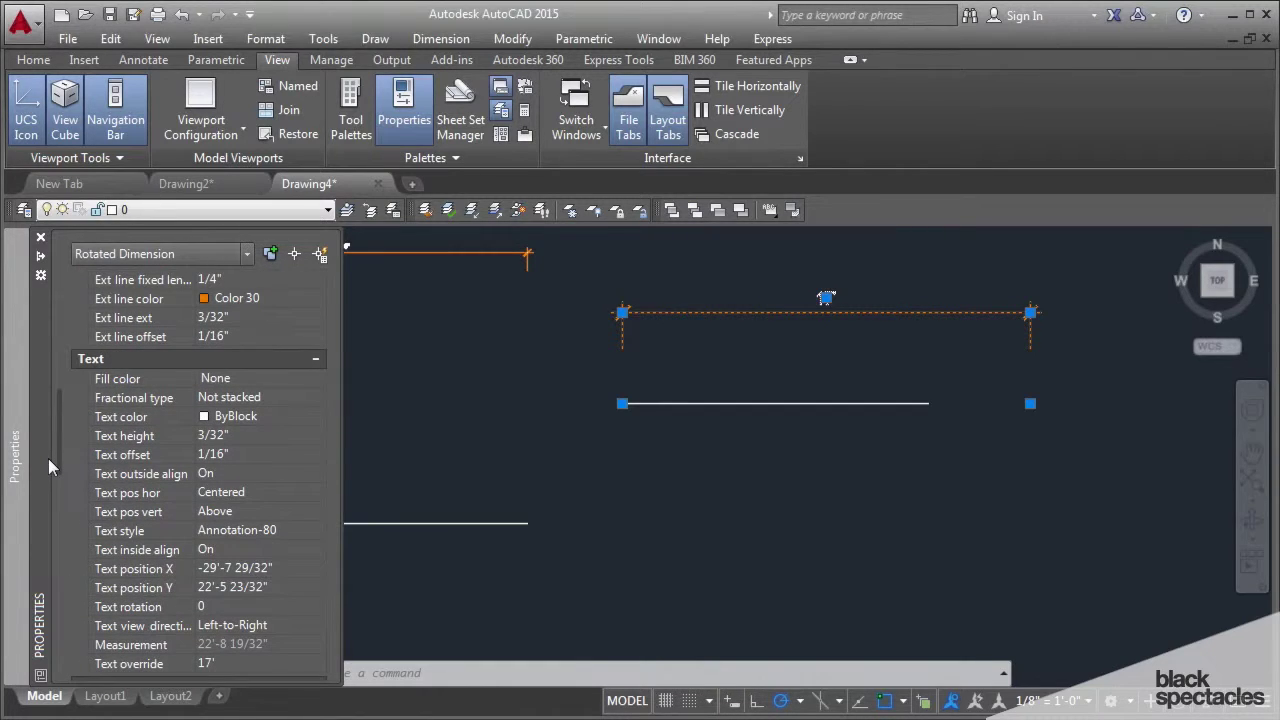
left_click(245, 664)
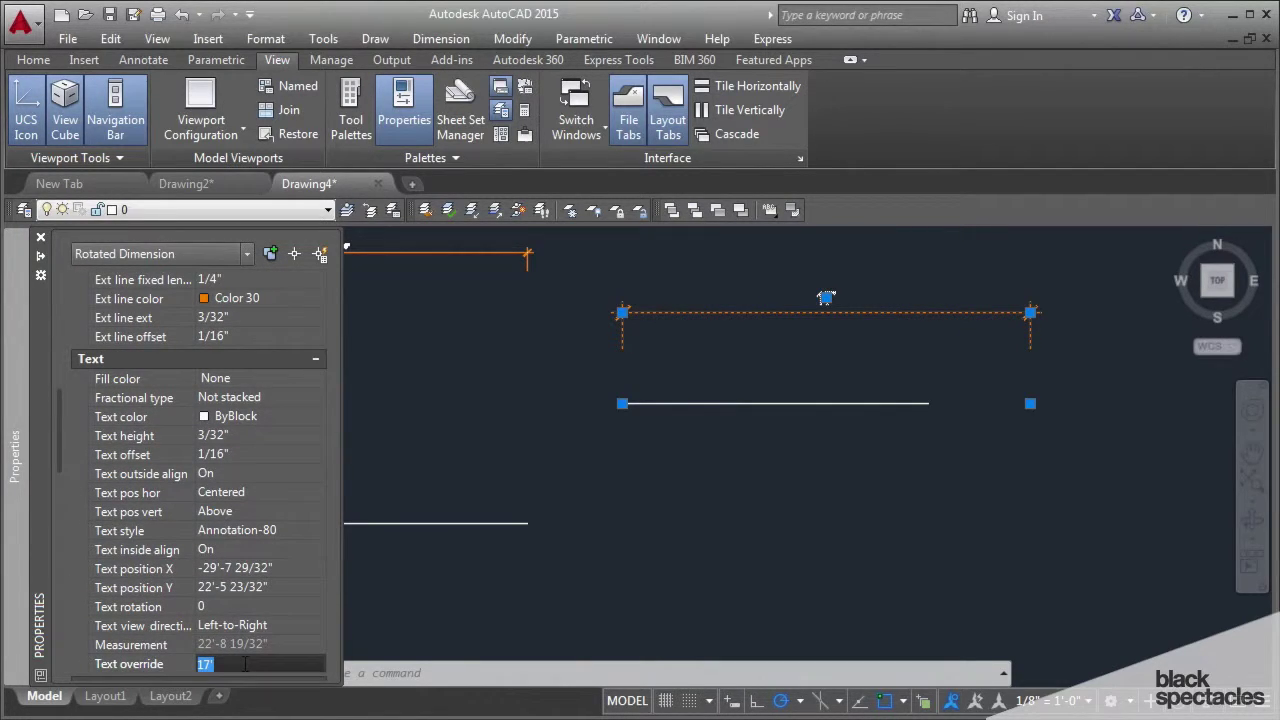
type("<>")
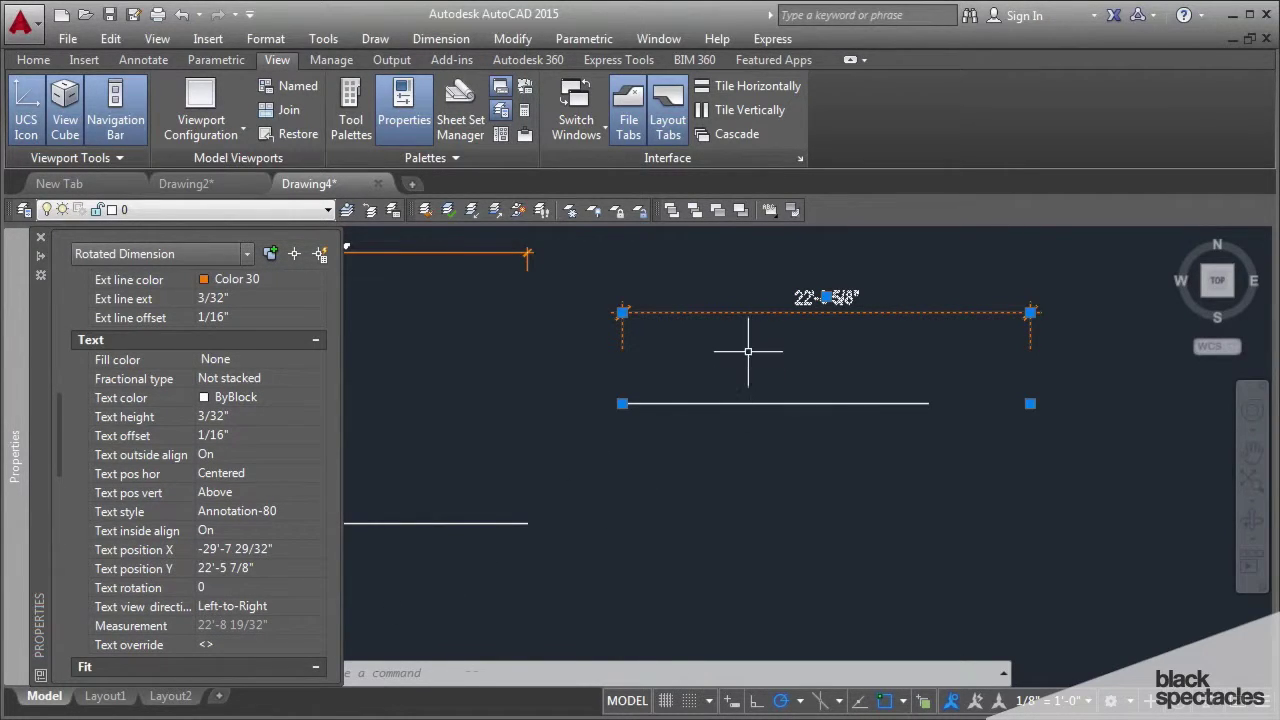
left_click(697, 315)
- Snap the dimension's right extension point back to the line's end
left_click(1030, 403)
left_click(928, 403)
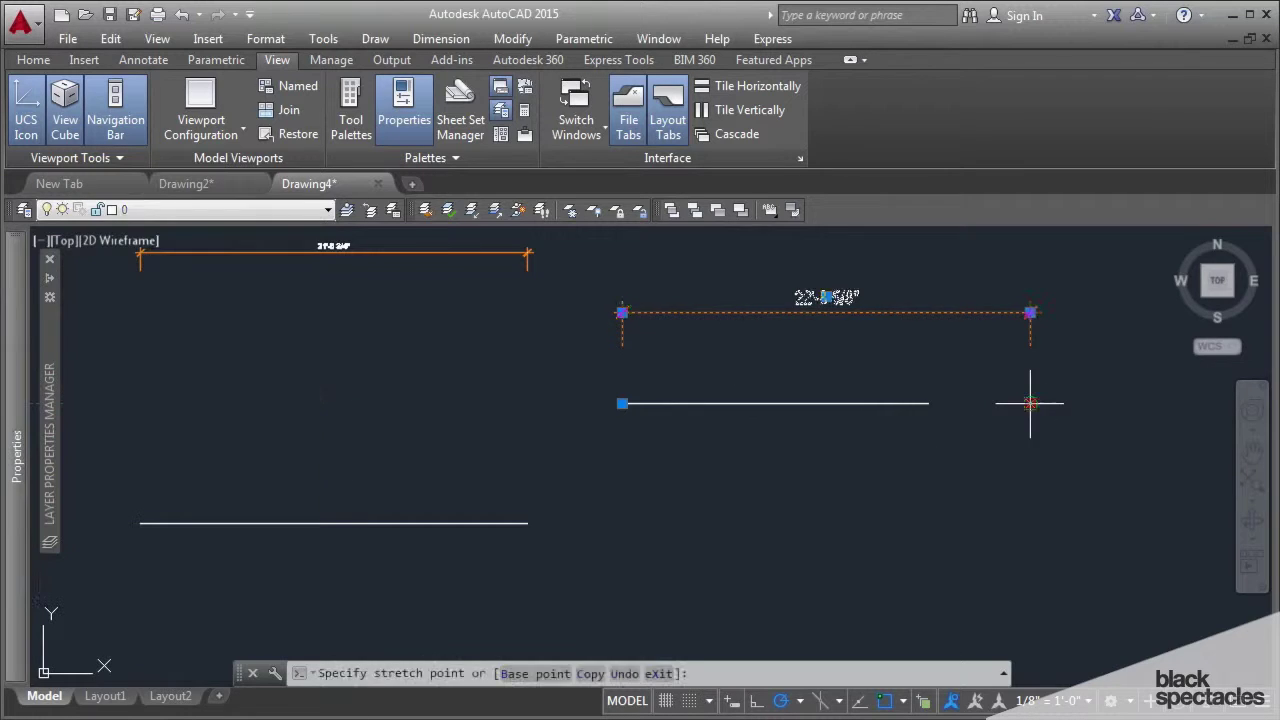
key("Escape")
mouse_move(845, 383)
middle_mouse_down()
mouse_move(803, 383)
mouse_move(746, 408)
middle_mouse_up()
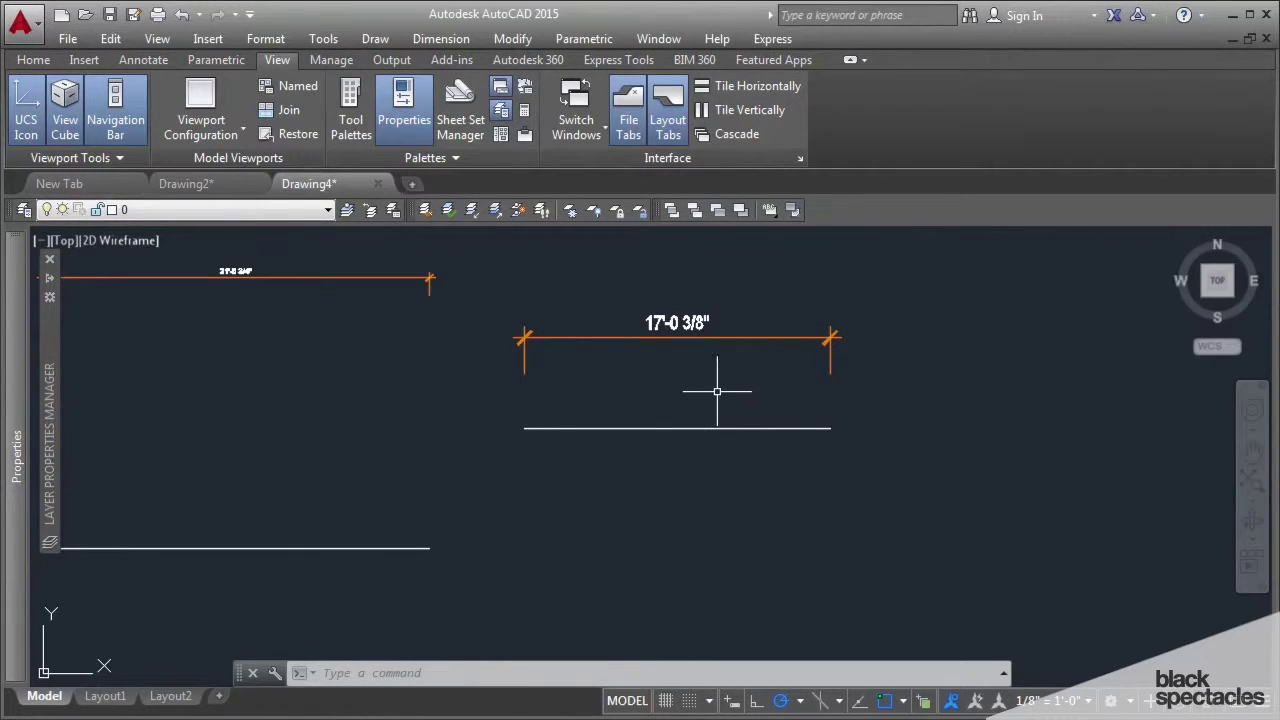
middle_click_drag(714, 354, 686, 363)
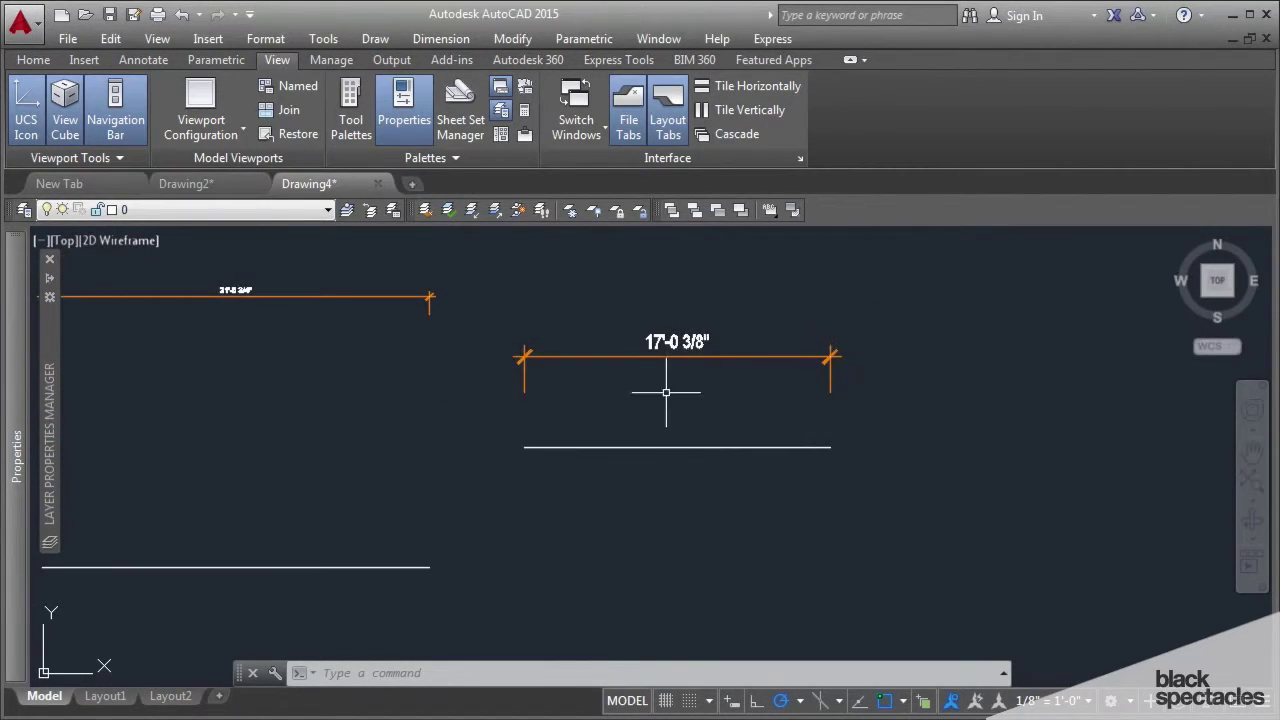
- Move the 17'-0 3/8" dimension text past the right end of the dimension line
left_click(672, 447)
left_click(672, 341)
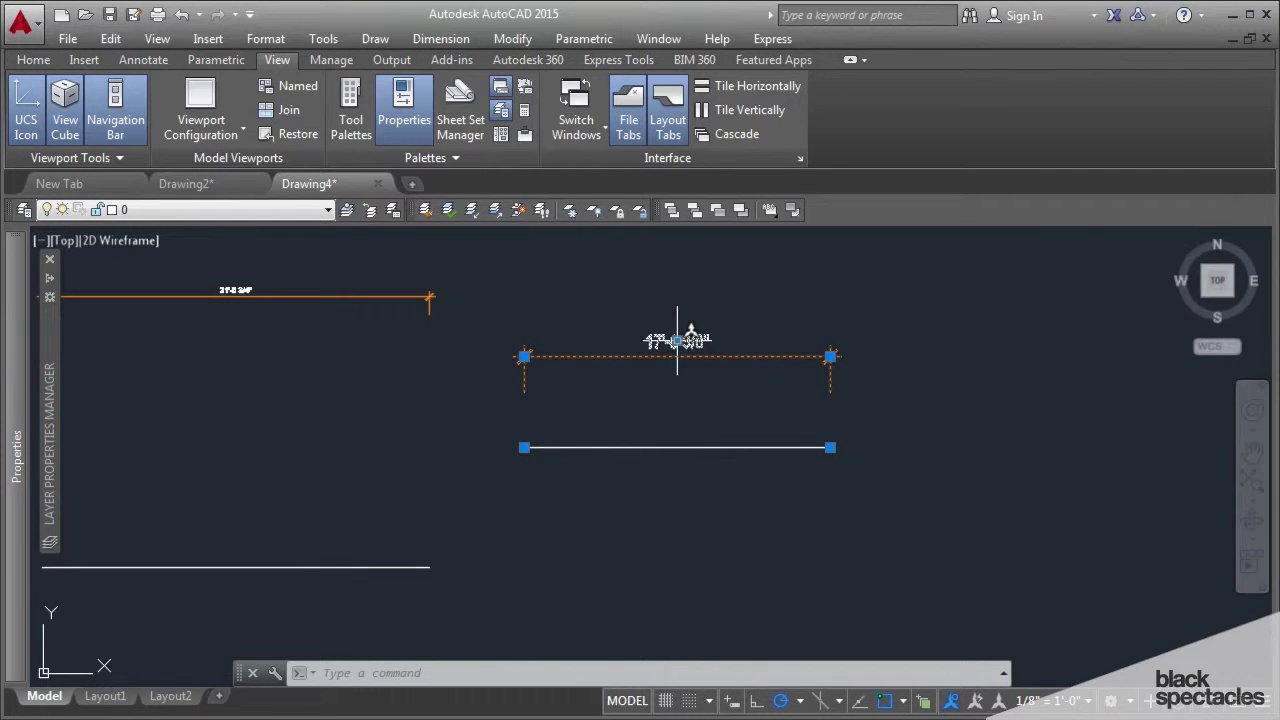
left_click(675, 341)
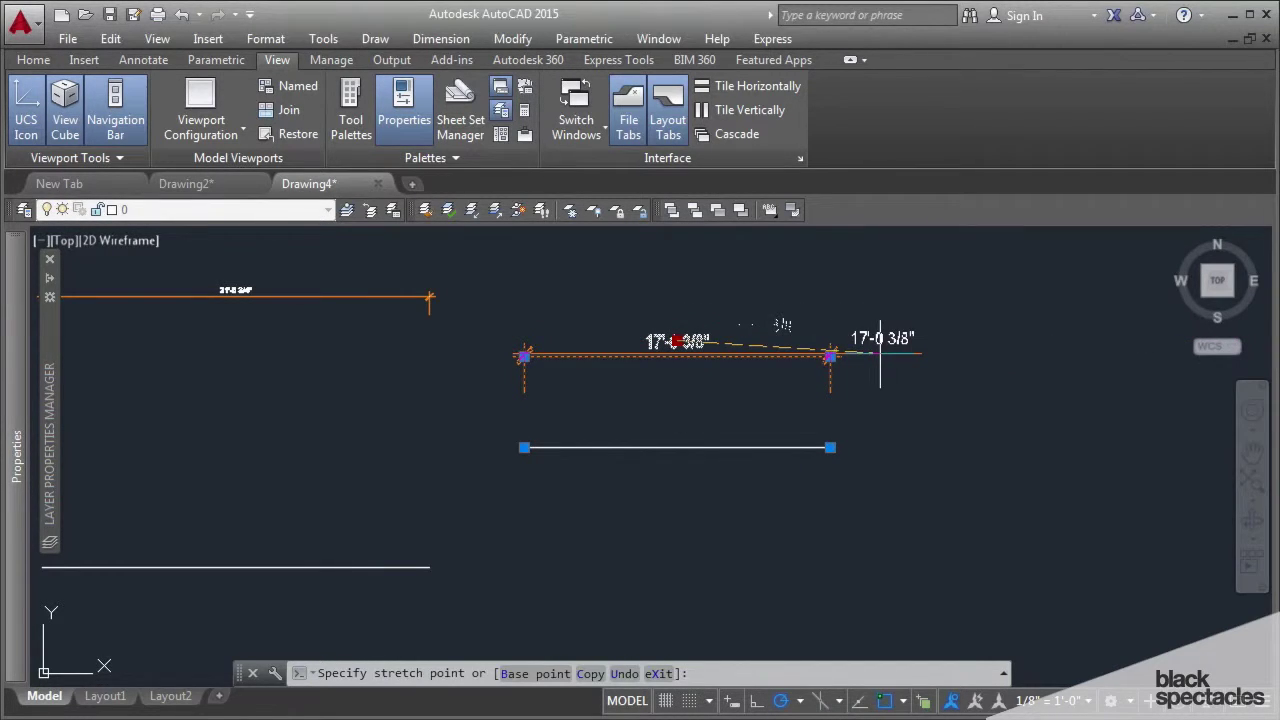
left_click(872, 352)
key("Escape")
middle_click_drag(688, 356, 686, 394)
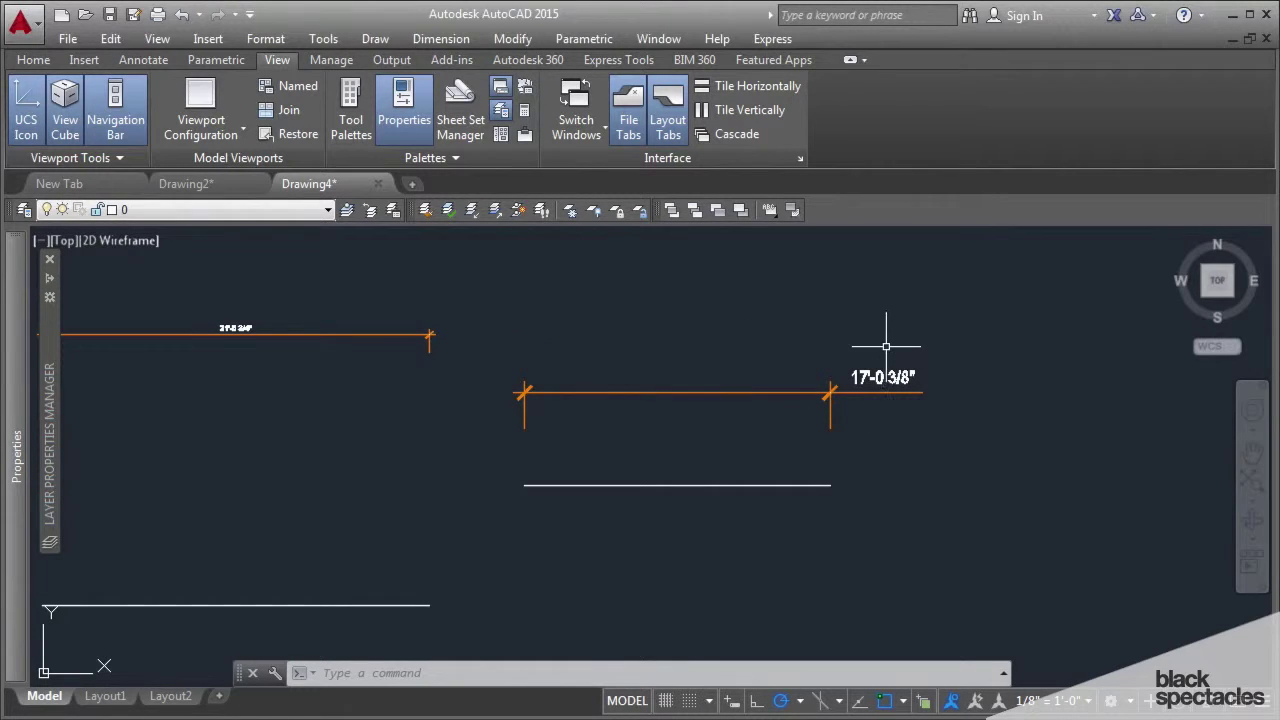
middle_click_drag(884, 420, 879, 398)
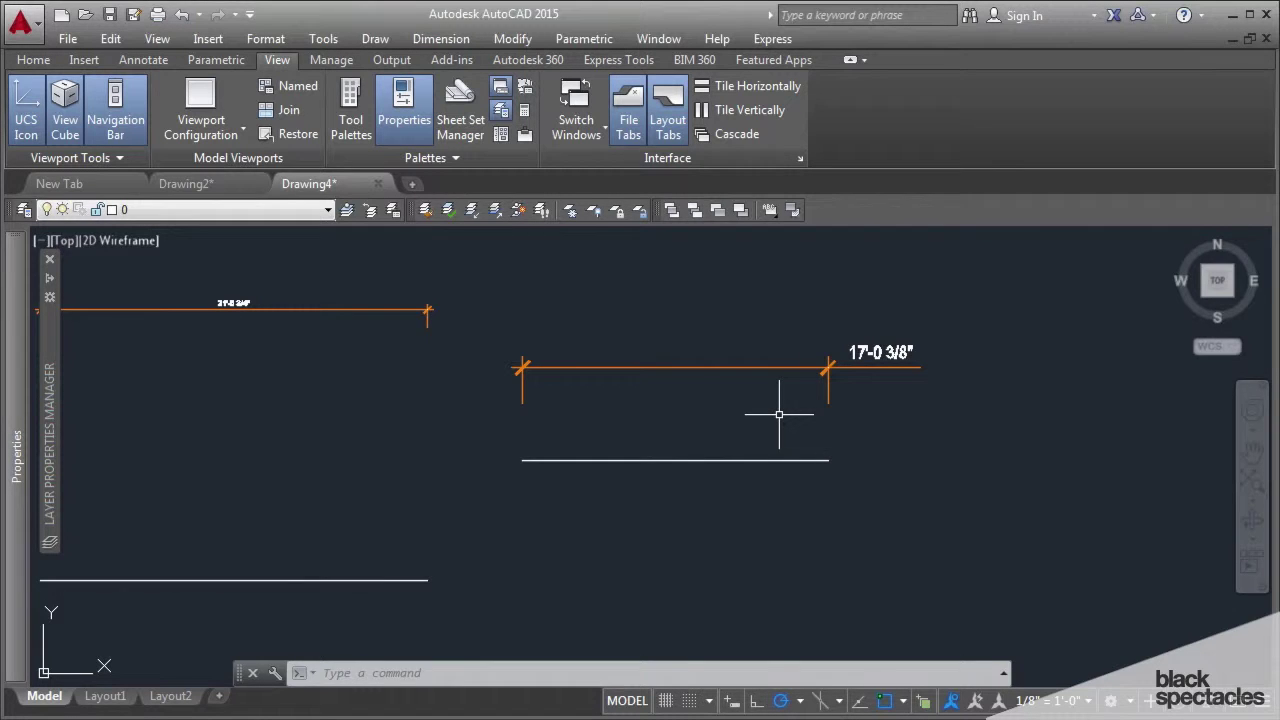
type("D")
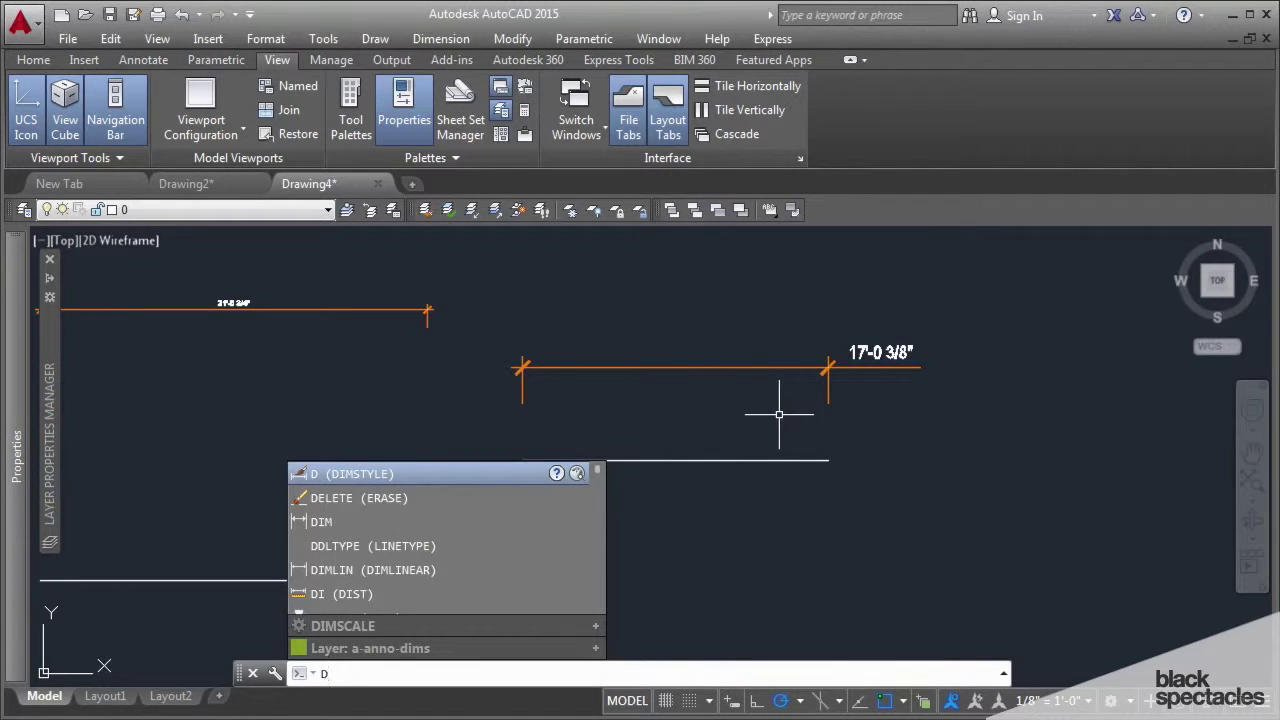
type("IMEDIT")
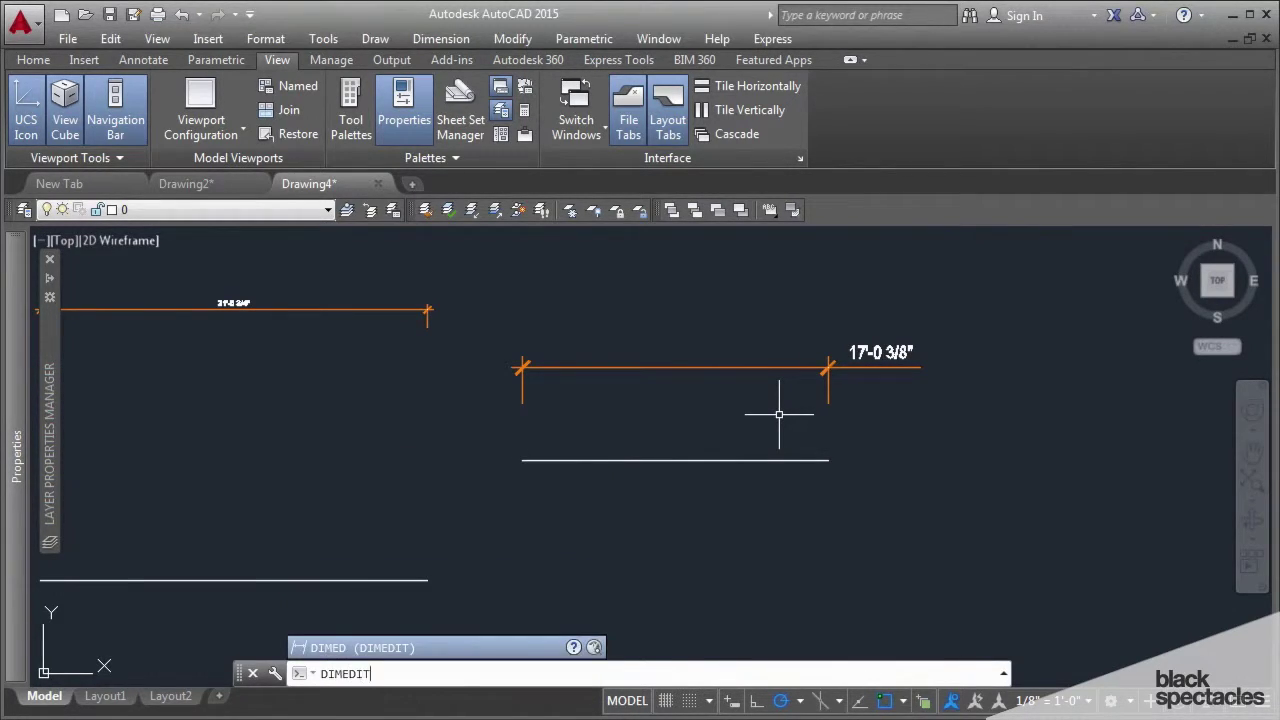
- Return the 17'-0 3/8" dimension text to its centred home position with DIMEDIT
key("Return")
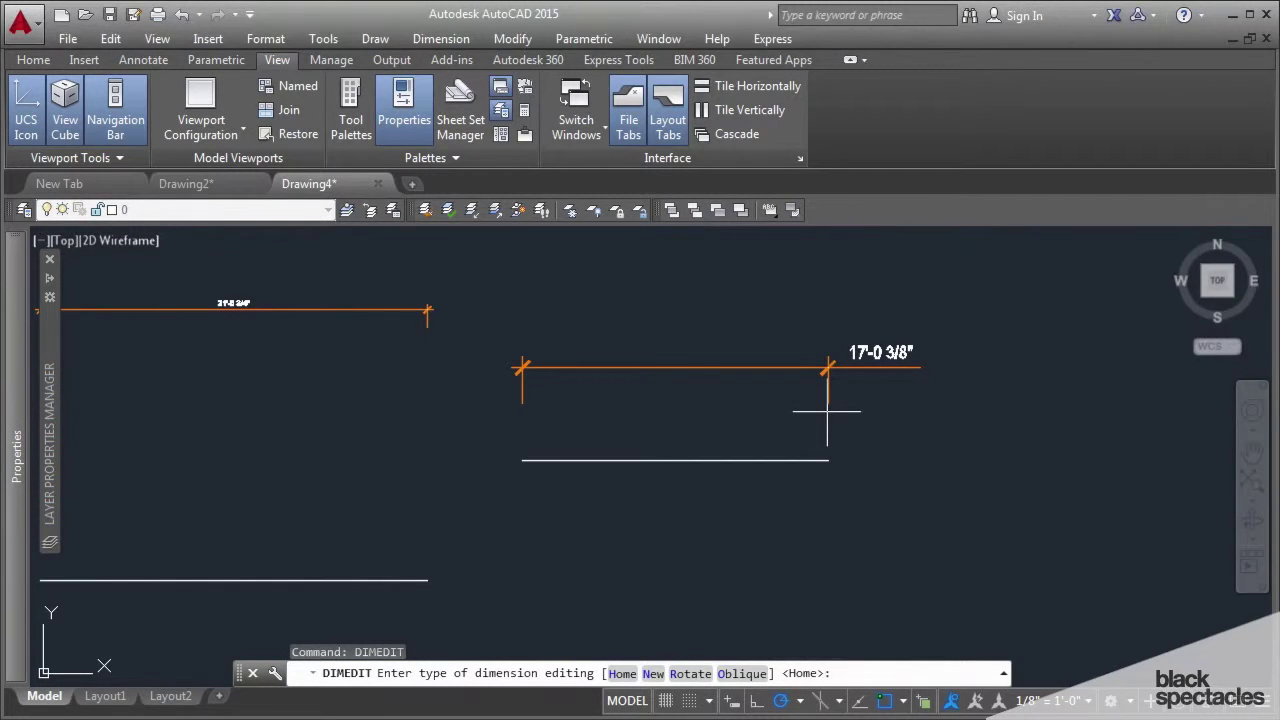
key("Return")
left_click(852, 375)
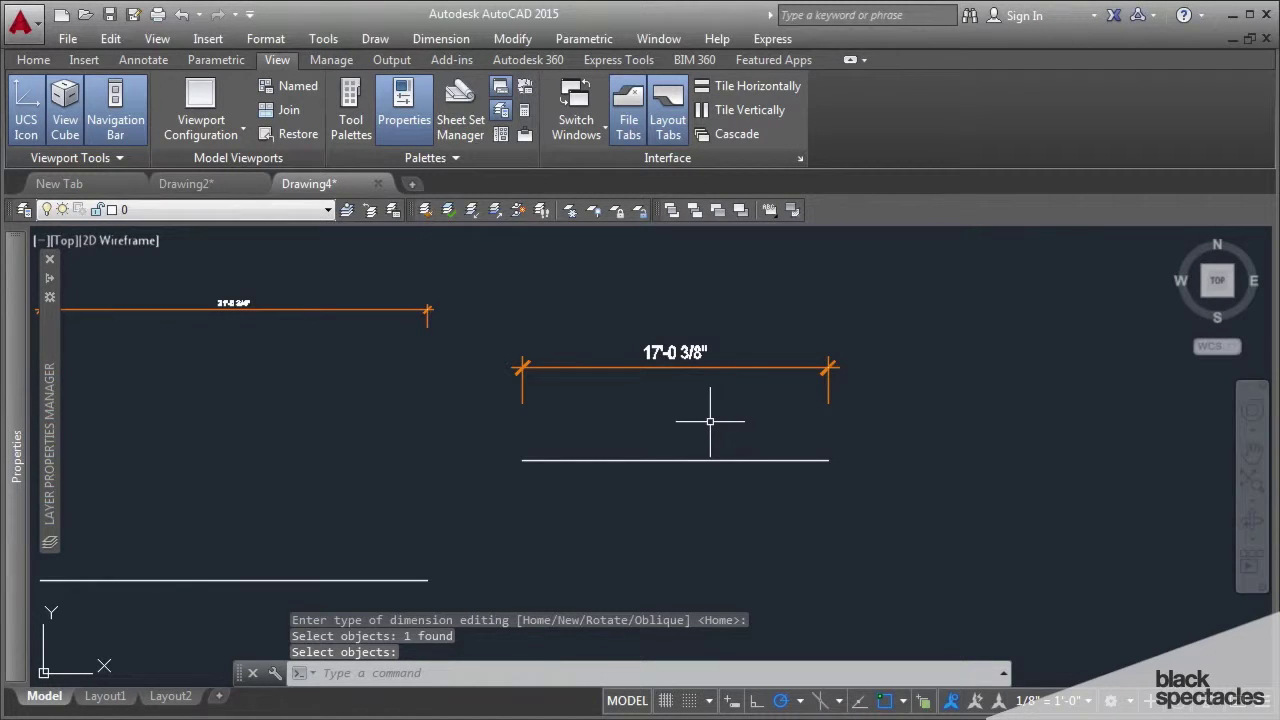
middle_click_drag(710, 421, 711, 410)
key("Return")
left_click(735, 357)
- Stretch the line's right endpoint so the dimension reads 25'-1 3/8"
left_click(829, 409)
left_click(829, 443)
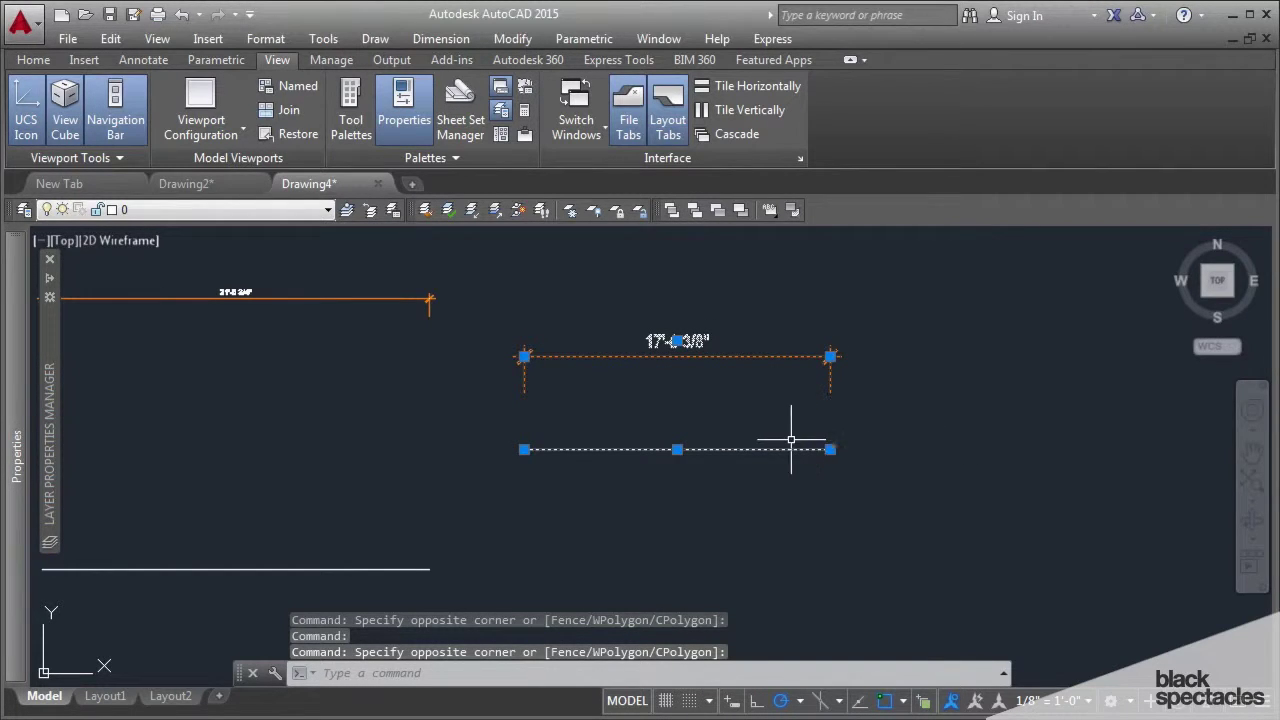
left_click(830, 449)
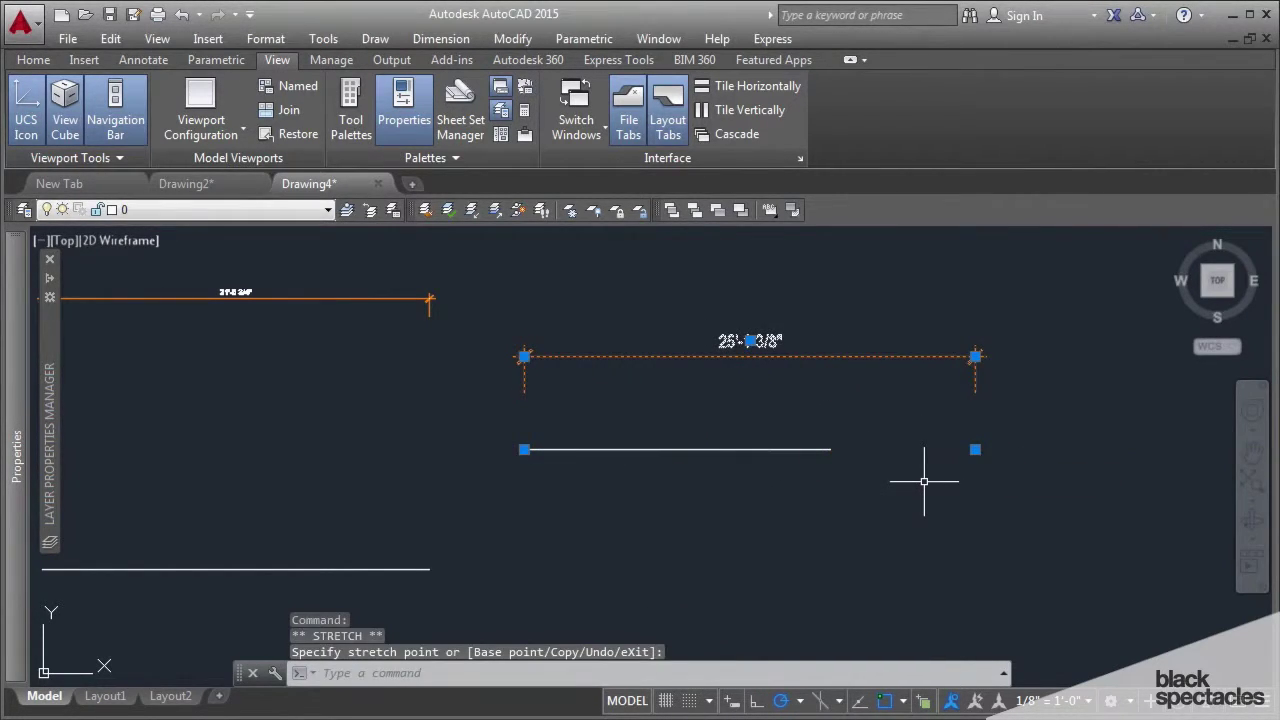
key("Escape")
key("Escape")
middle_click_drag(388, 351, 471, 357)
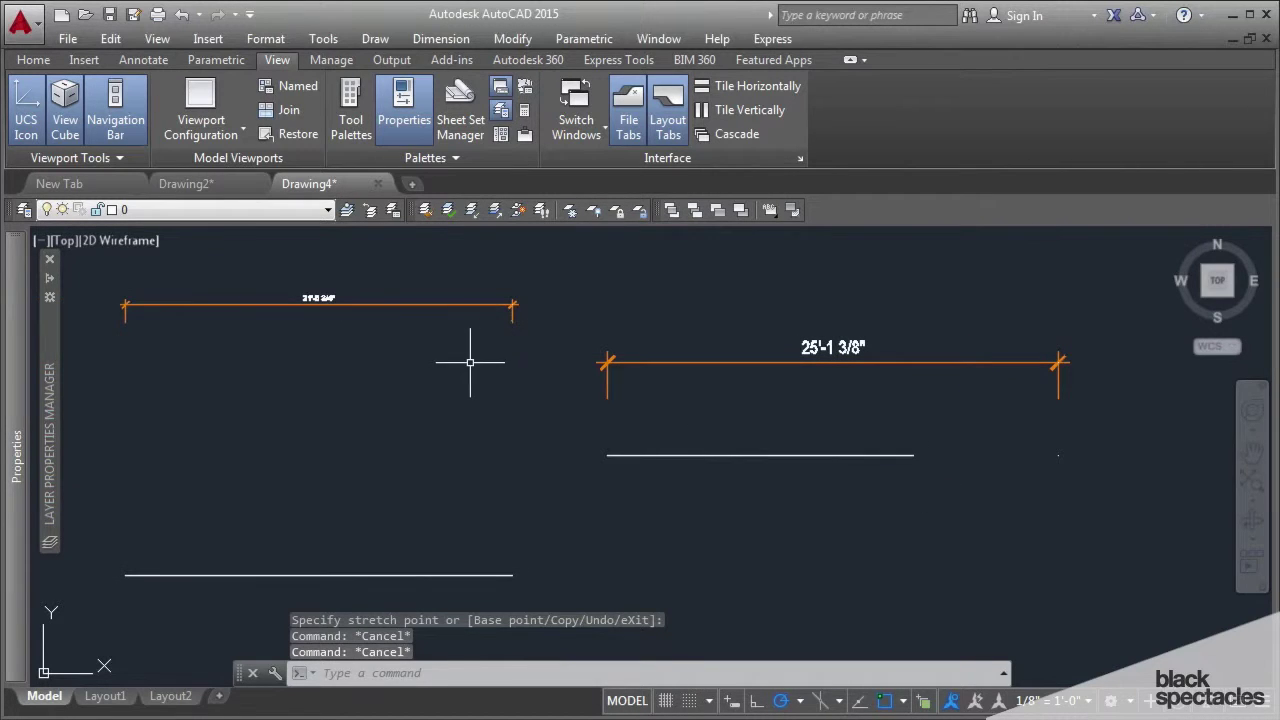
left_click(480, 600)
left_click(415, 281)
key("Escape")
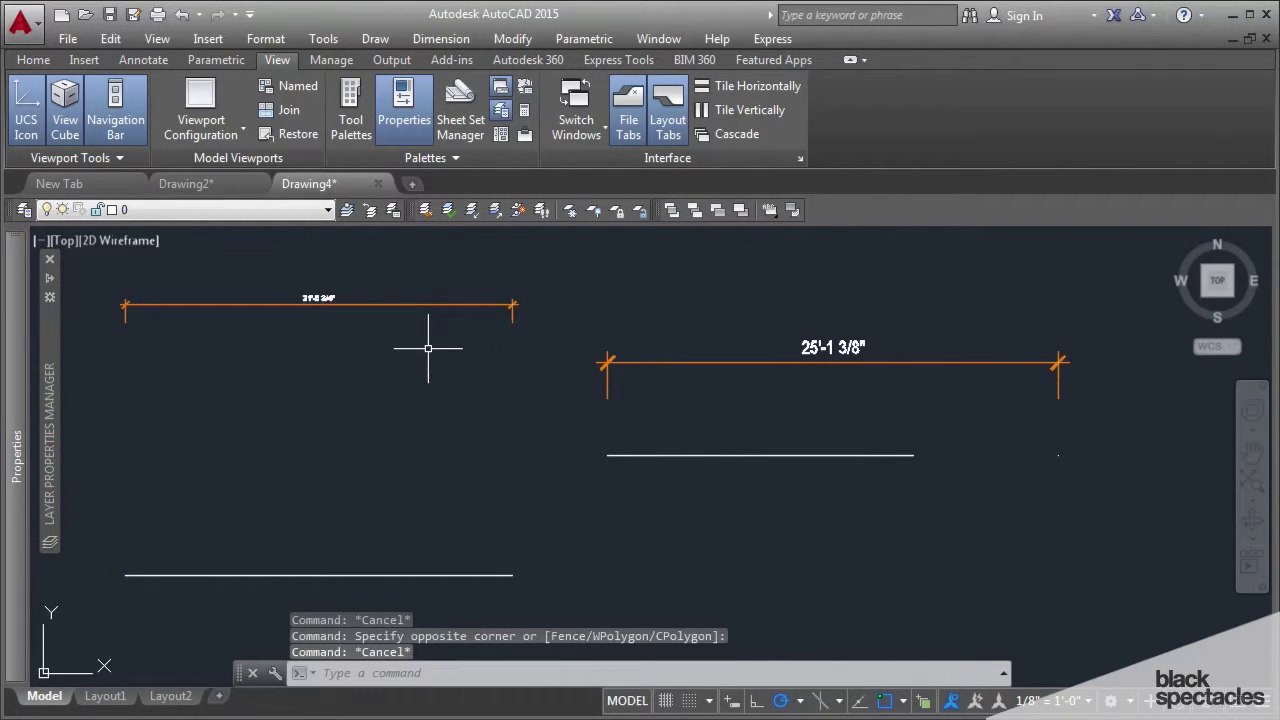
middle_click_drag(463, 350, 481, 353)
left_click(671, 354)
left_click(674, 364)
key("Escape")
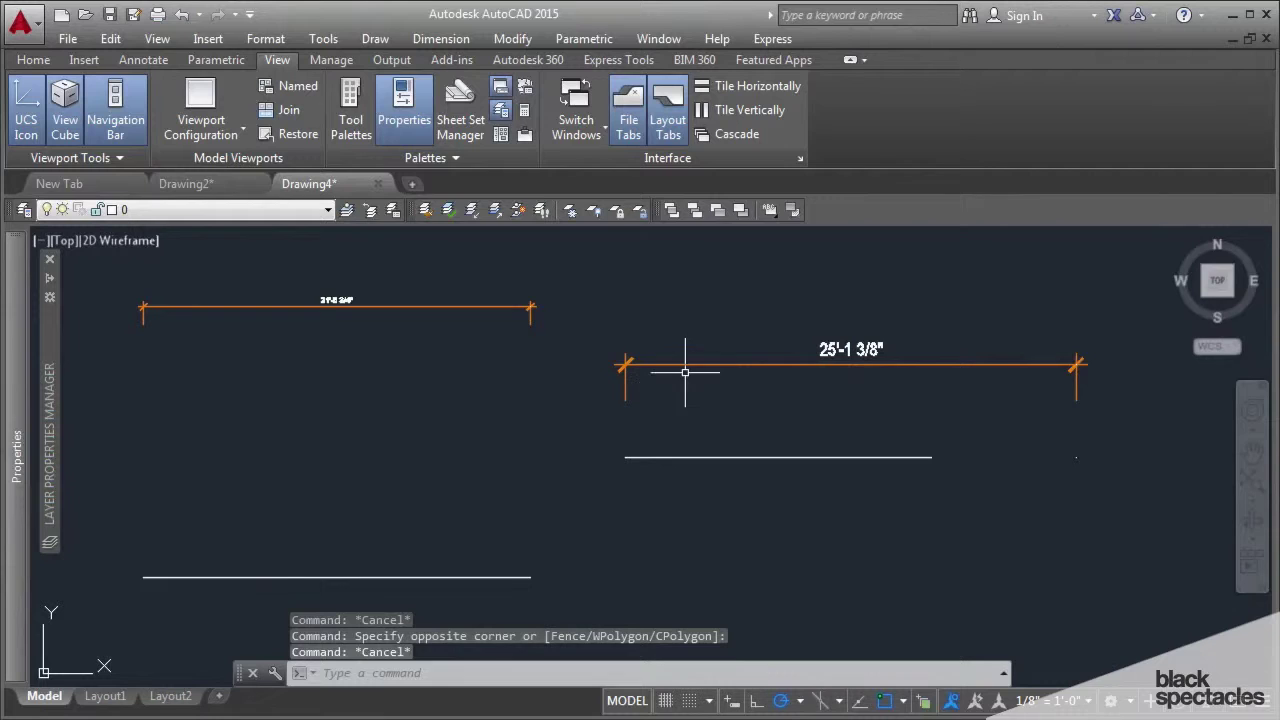
middle_click_drag(682, 372, 680, 391)
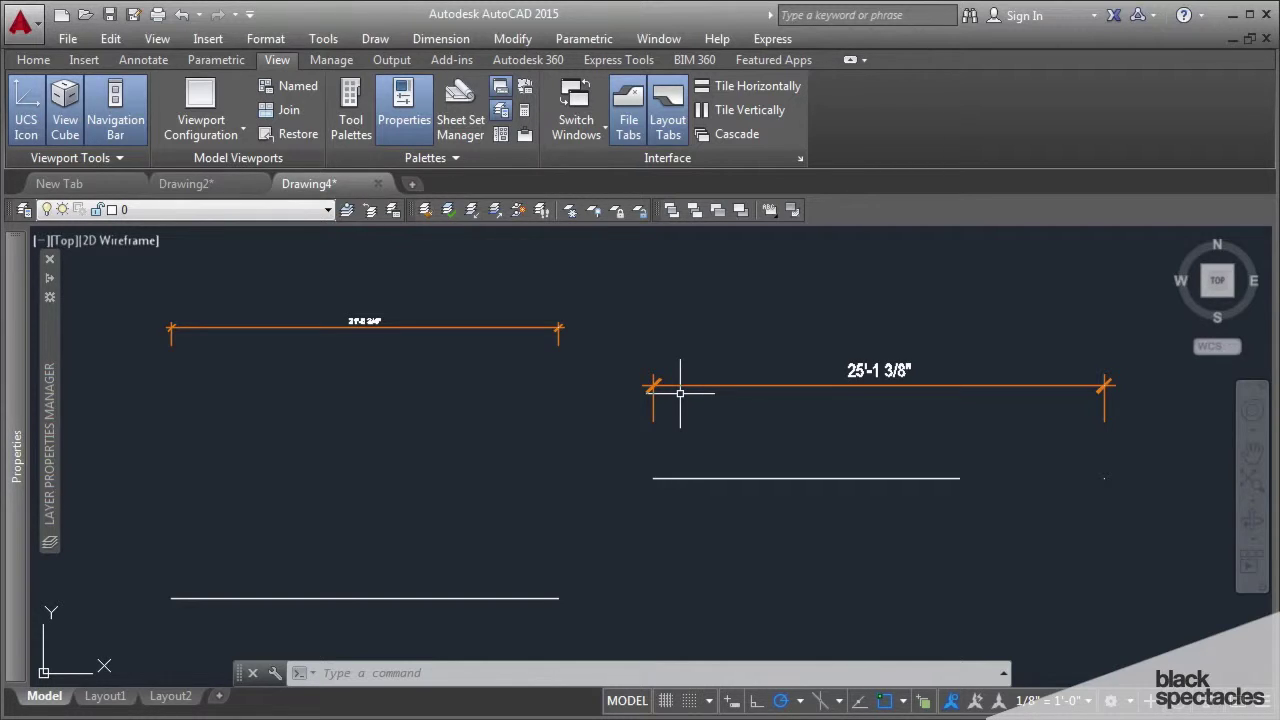
key("Escape")
key("Escape")
key("Escape")
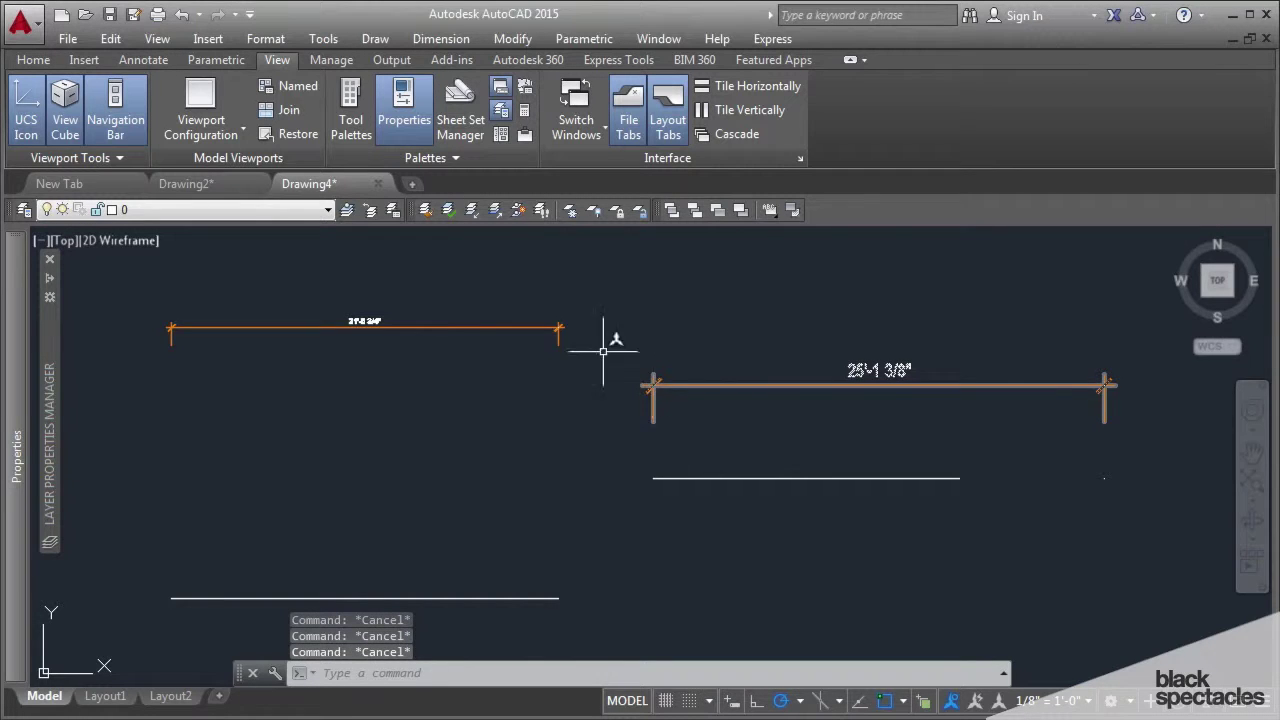
middle_click_drag(531, 389, 531, 369)
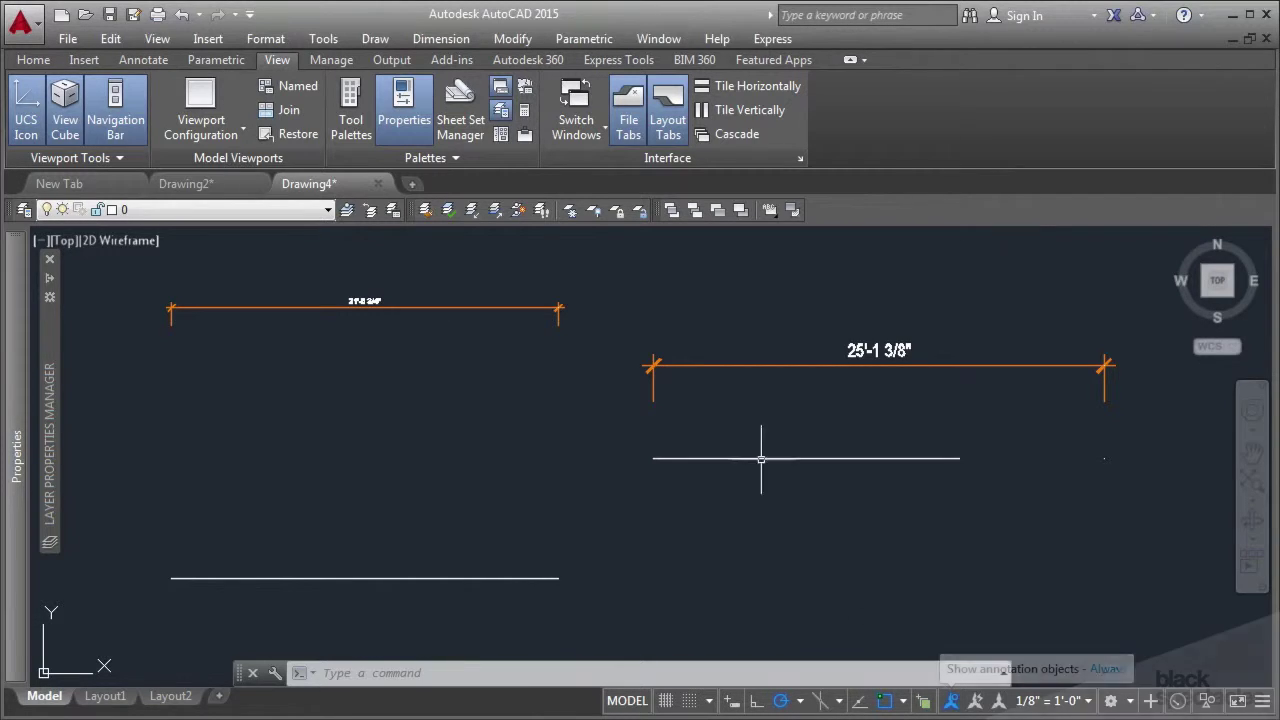
- Toggle Annotation Visibility off and on, then view the small left dimension's properties
mouse_move(360, 324)
middle_mouse_down()
mouse_move(380, 340)
mouse_move(416, 337)
middle_mouse_up()
scroll(416, 337, "up", 4)
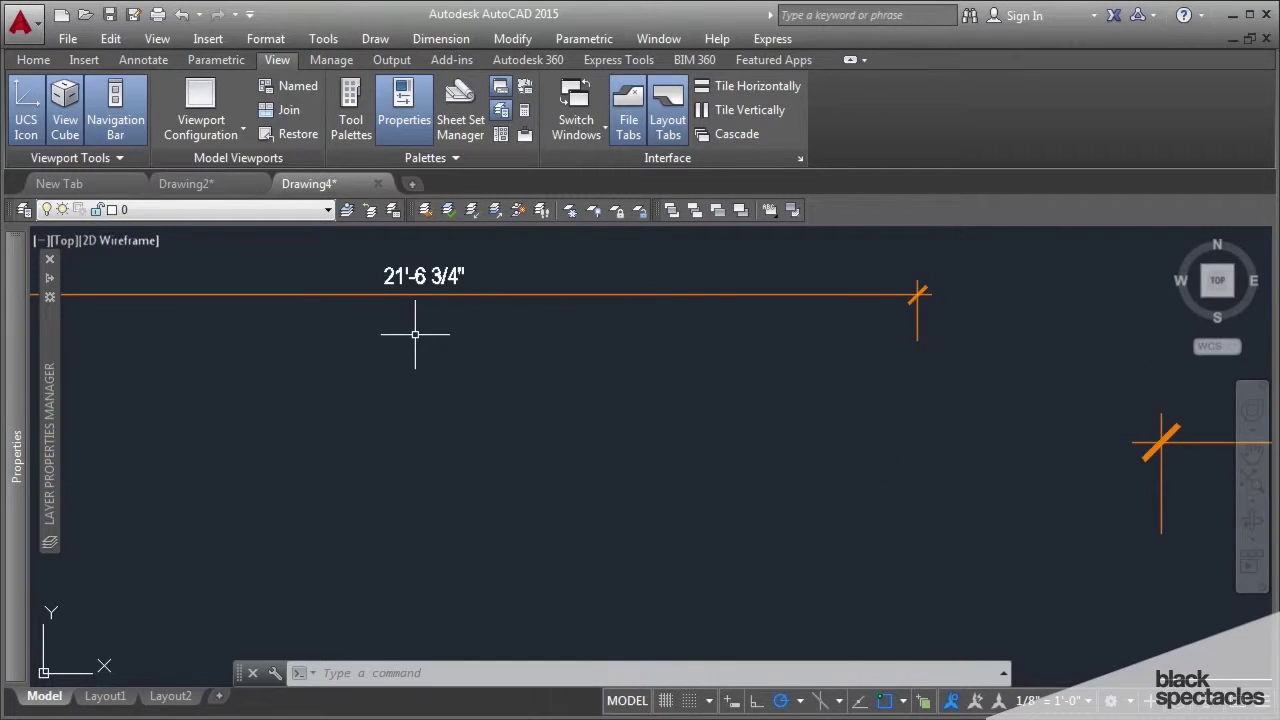
scroll(415, 335, "down", 2)
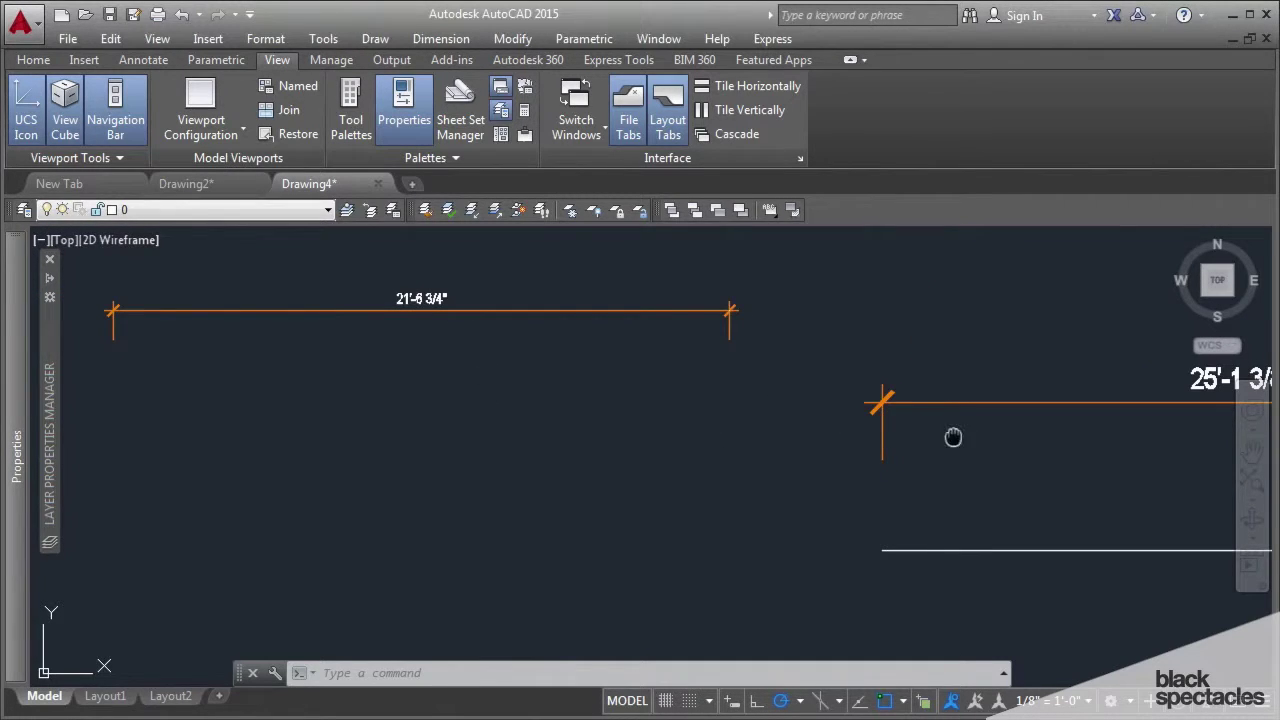
middle_click_drag(951, 437, 799, 398)
scroll(799, 398, "down", 2)
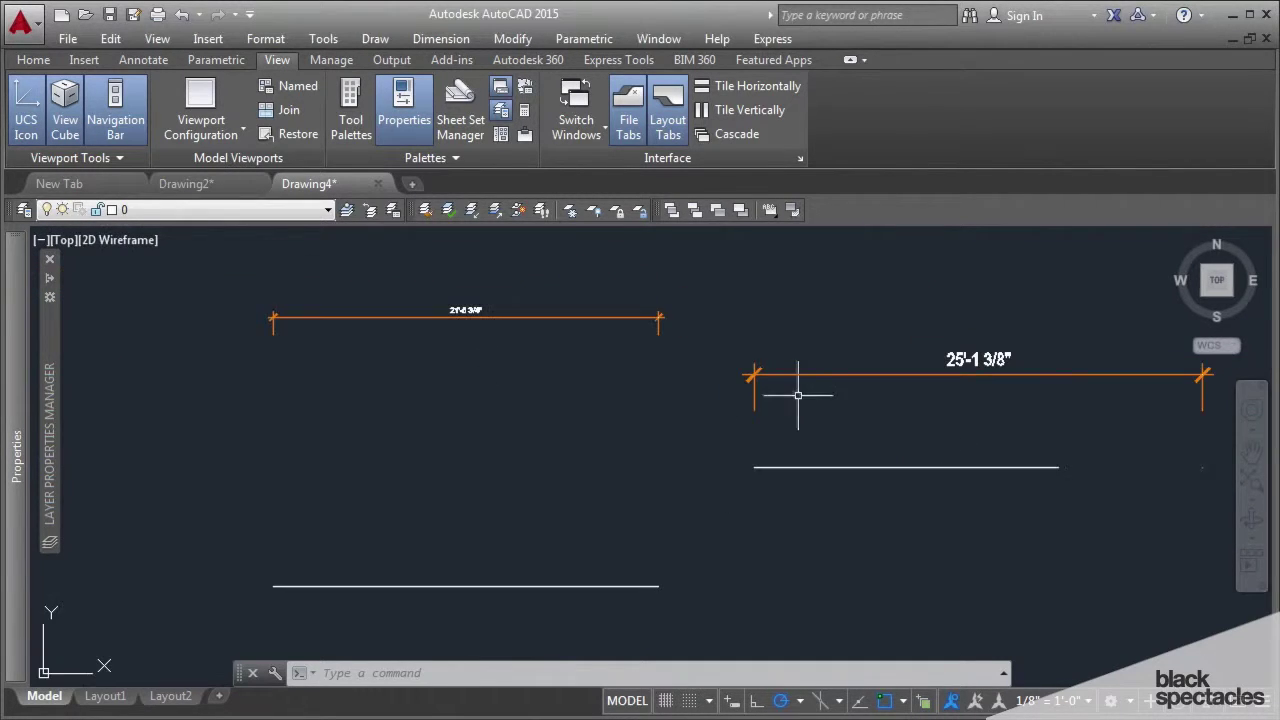
left_click(950, 702)
left_click(950, 702)
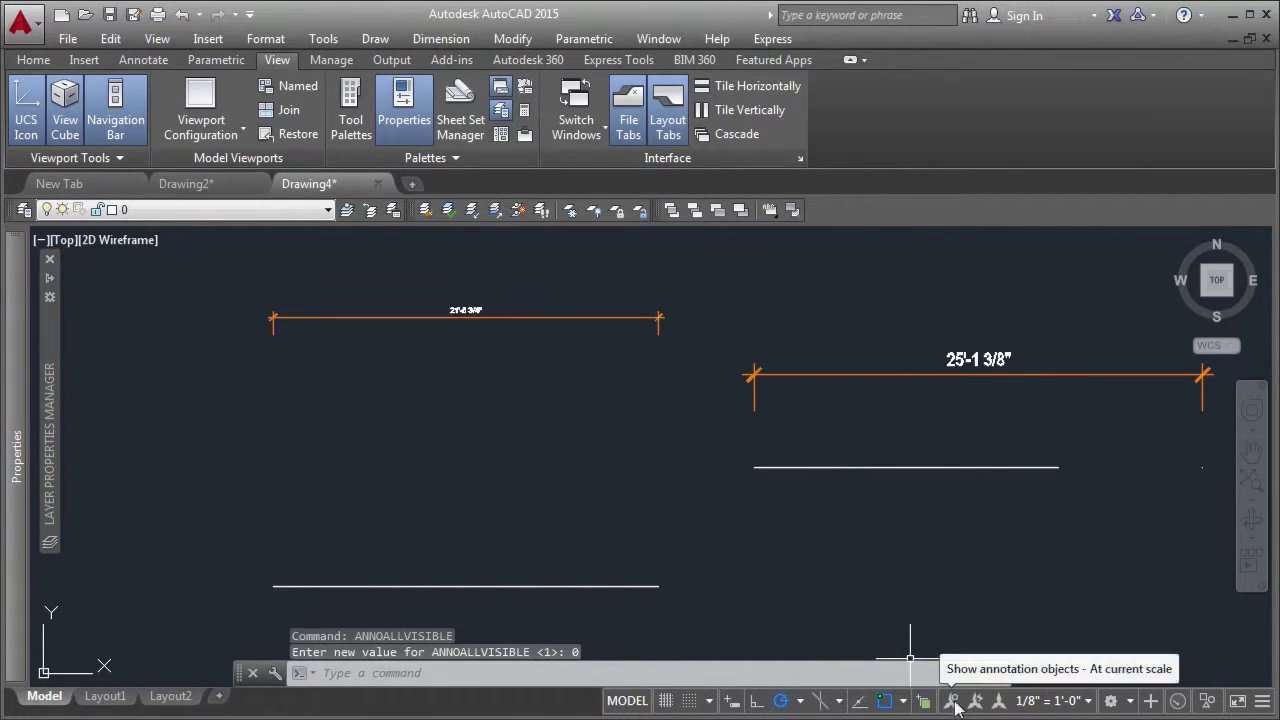
left_click(366, 317)
mouse_move(8, 410)
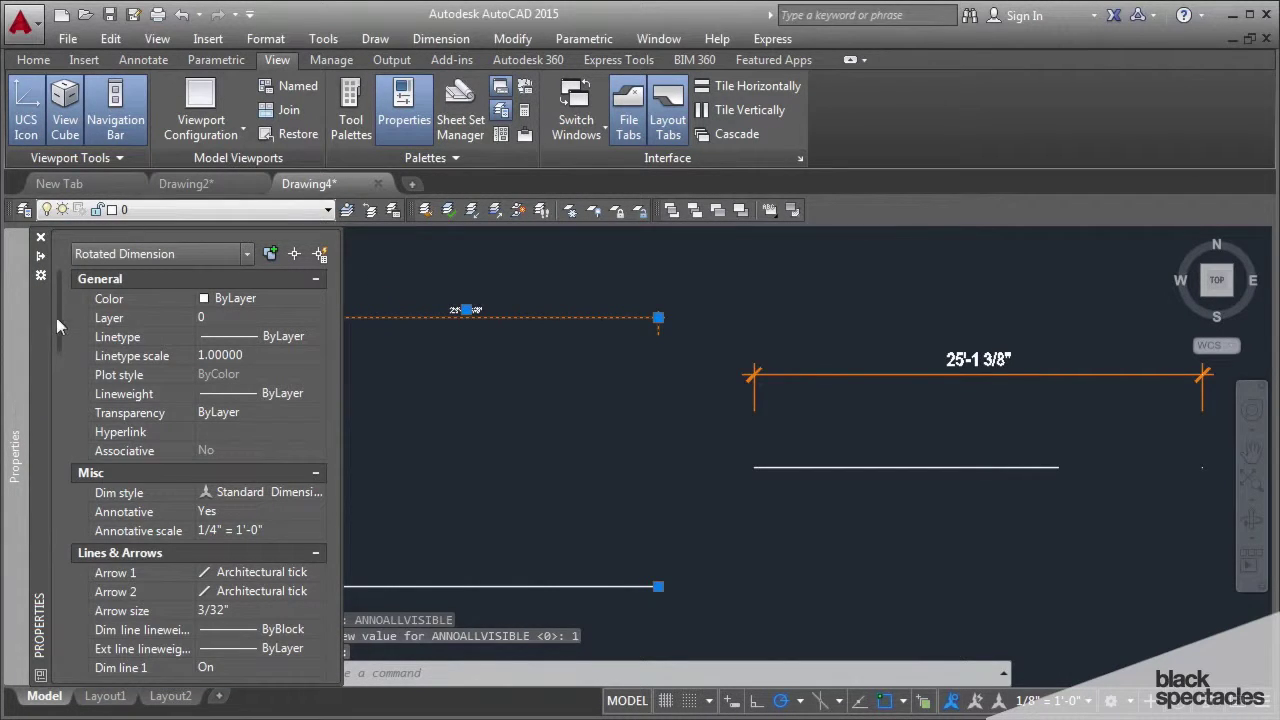
left_click_drag(60, 317, 58, 338)
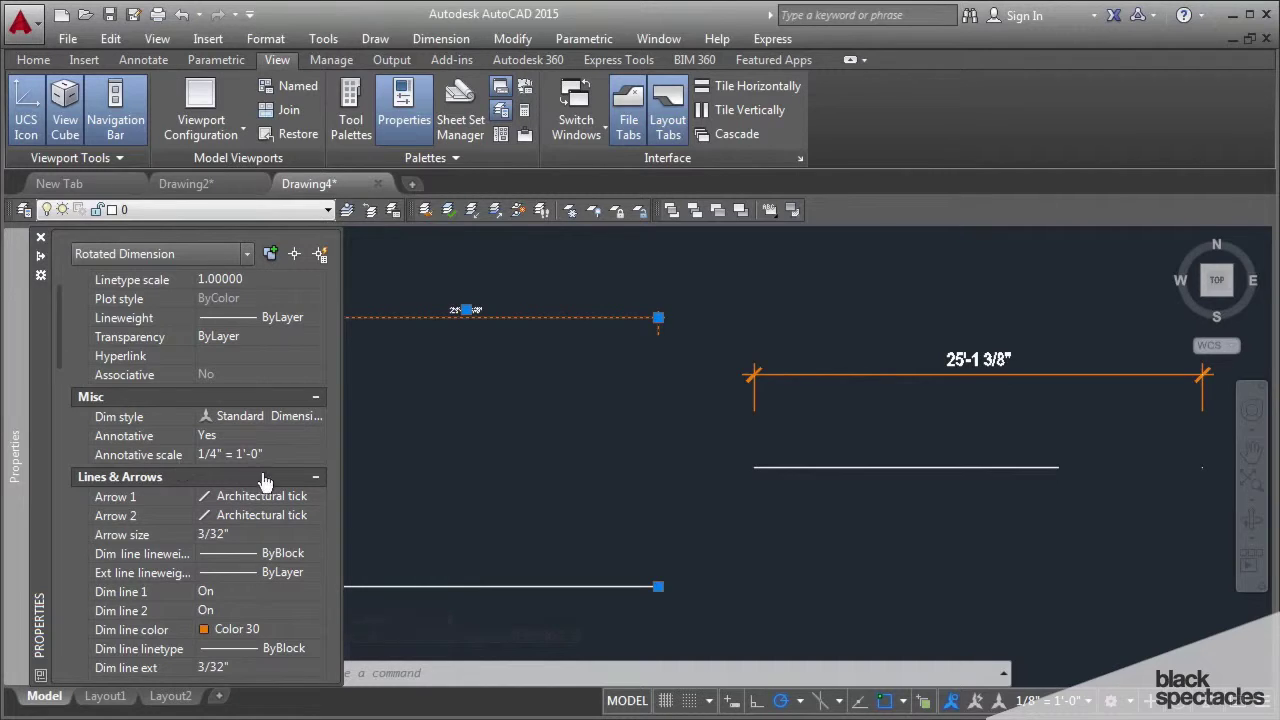
- Add the 1/8" = 1'-0" scale to the left dimension's annotative scales
left_click(292, 456)
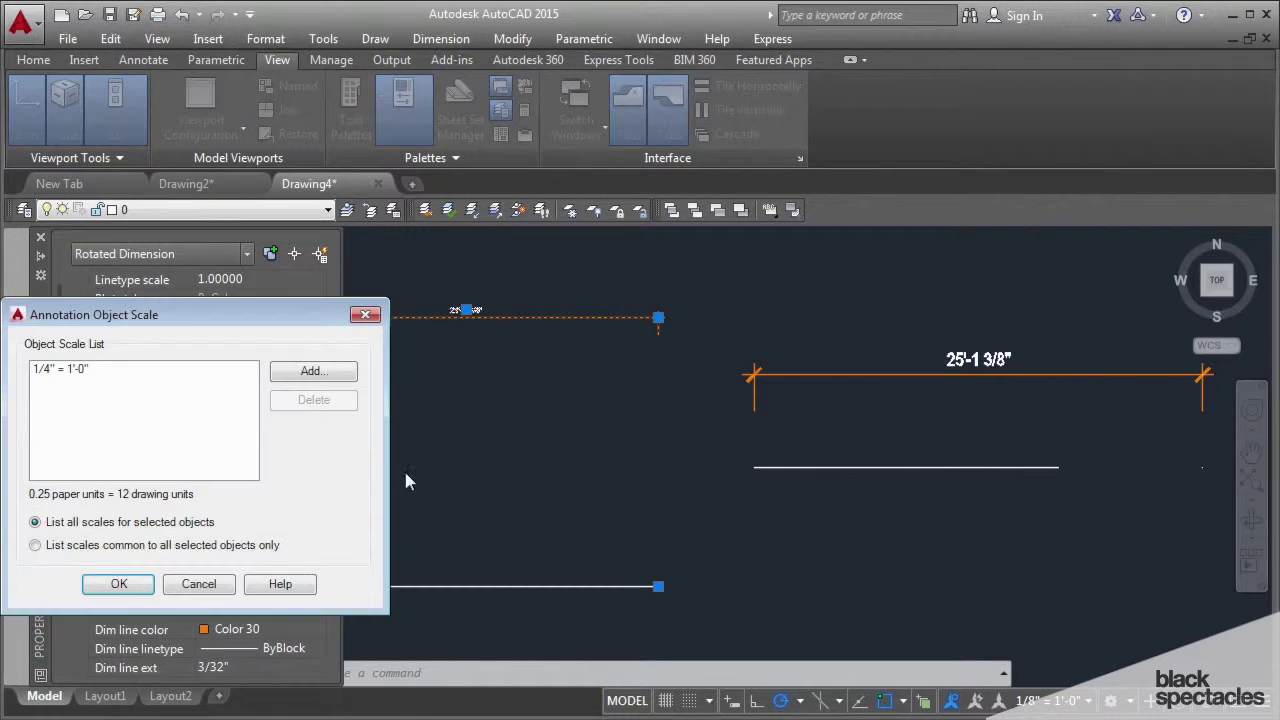
left_click(340, 372)
left_click(101, 449)
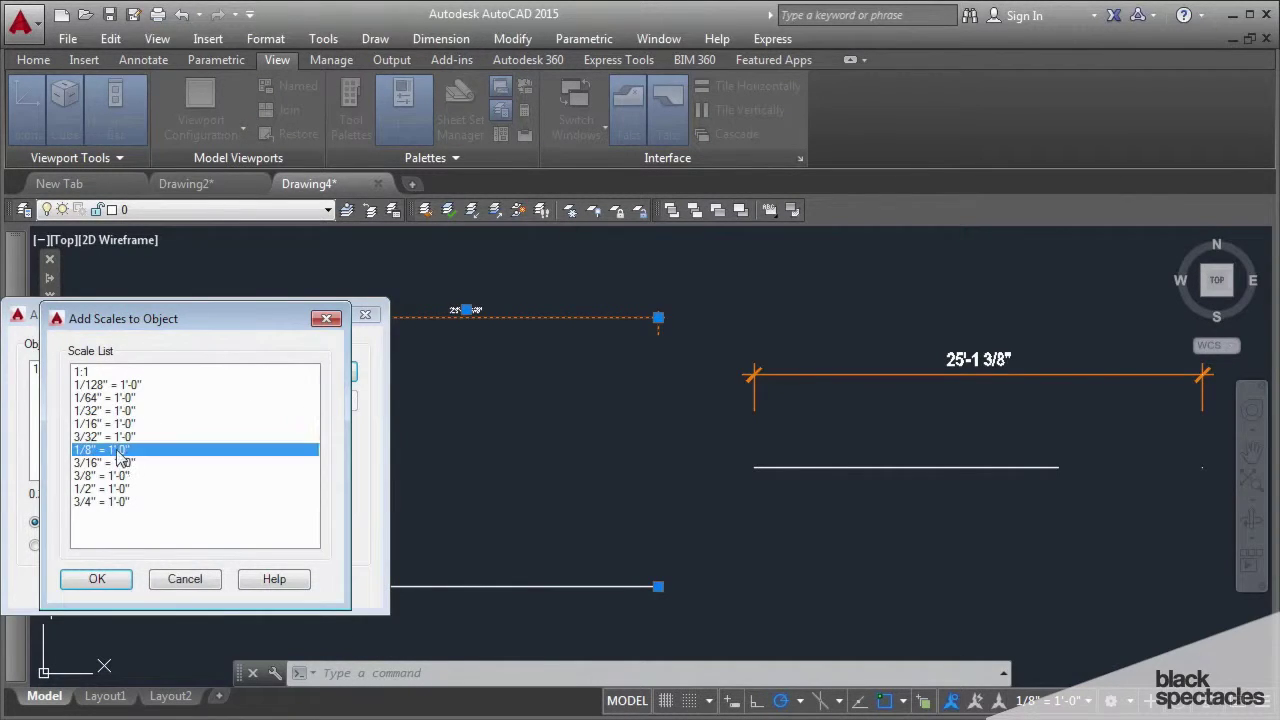
key("Return")
key("Return")
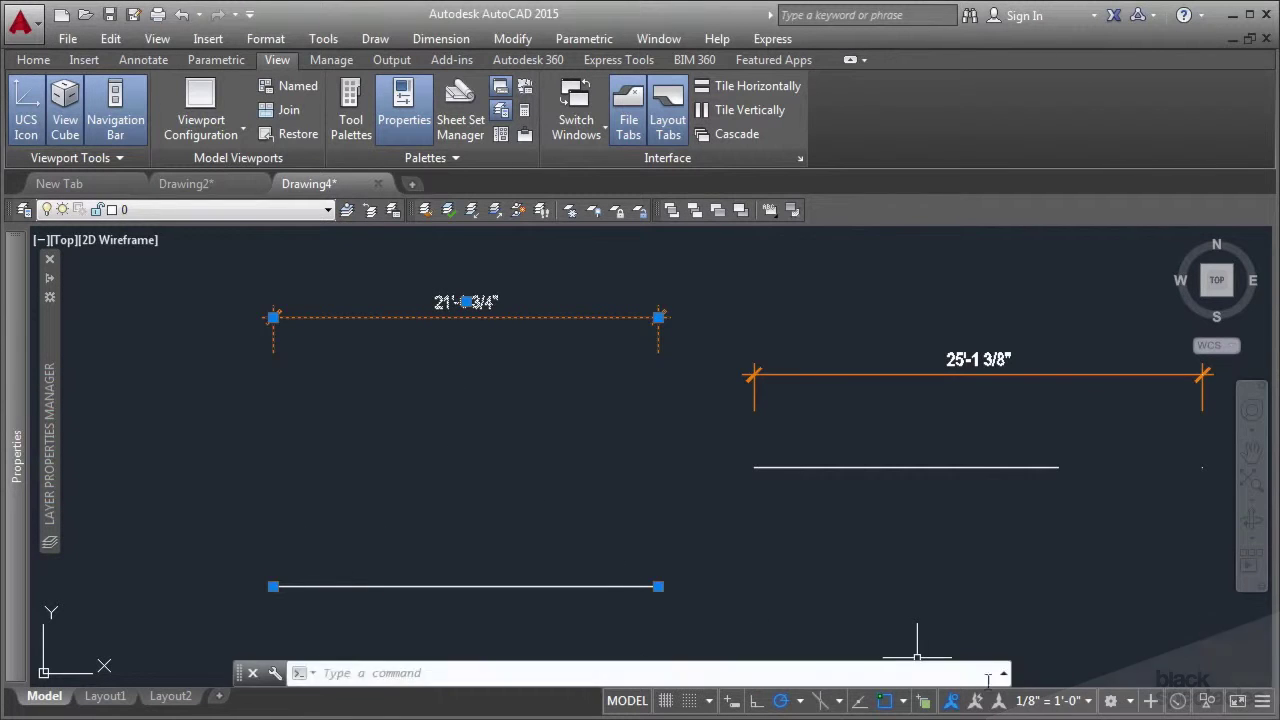